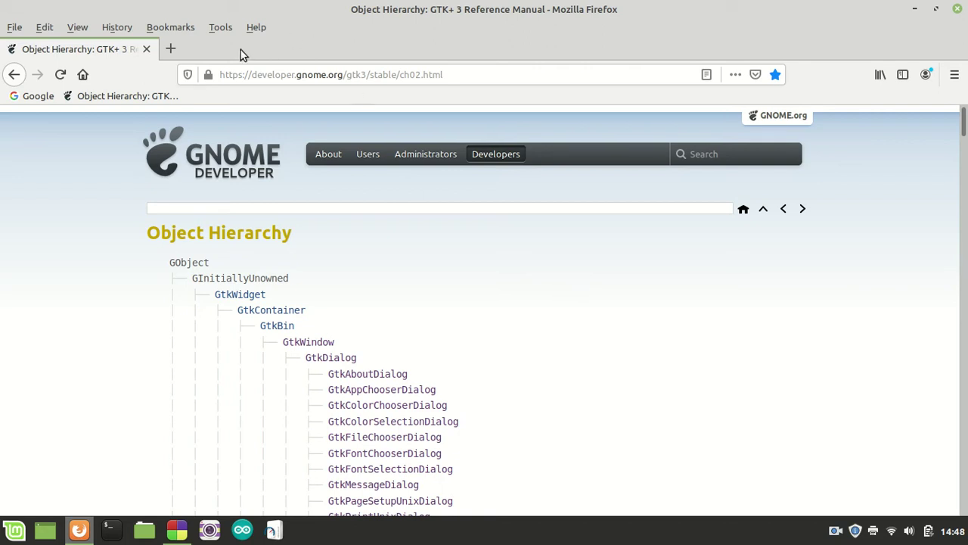
Search Google for gpick in a new browser tab and open the official Gpick website
left_click(170, 49)
left_click(303, 143)
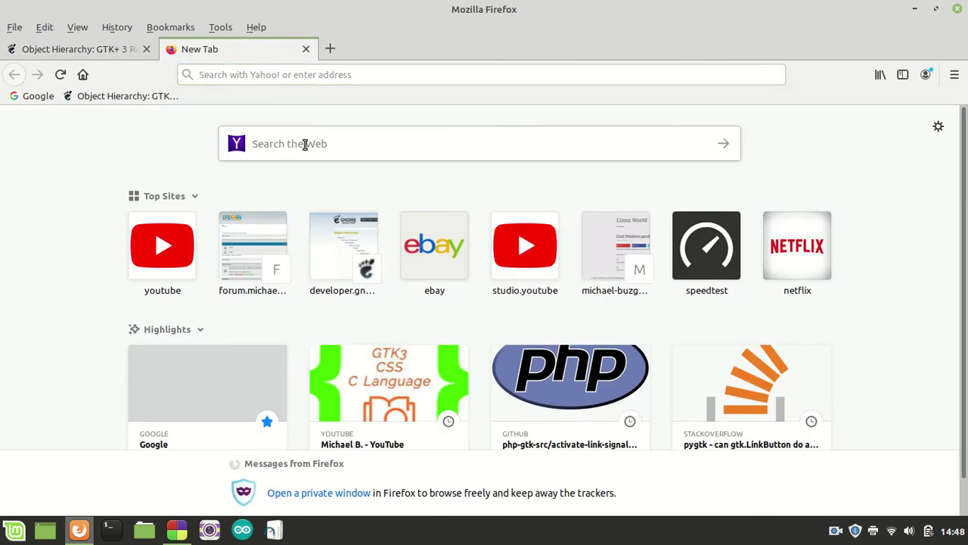
left_click(30, 96)
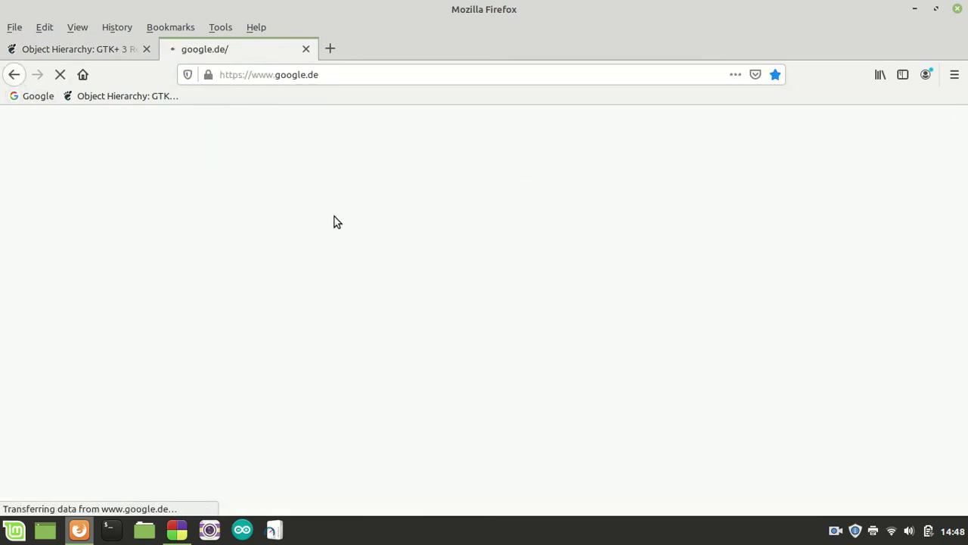
type("gpick")
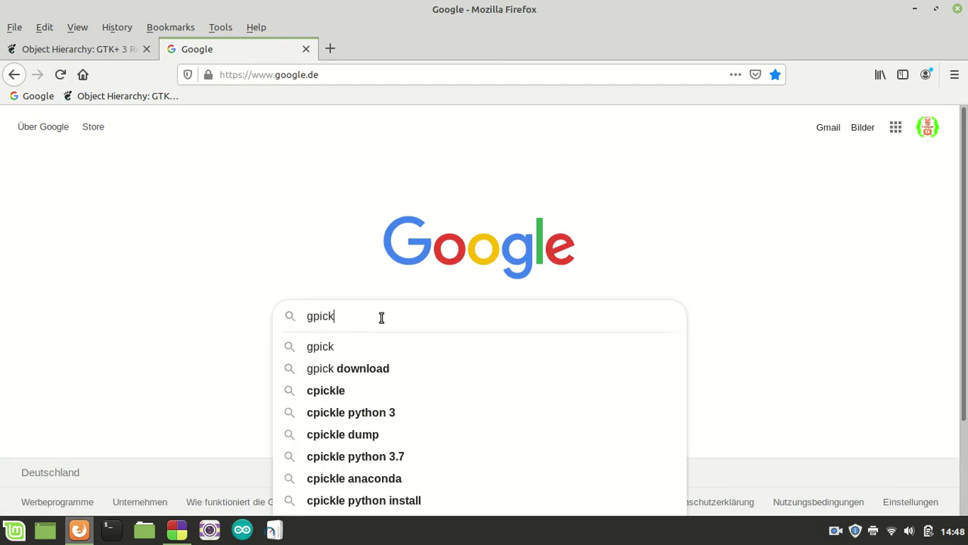
key("Return")
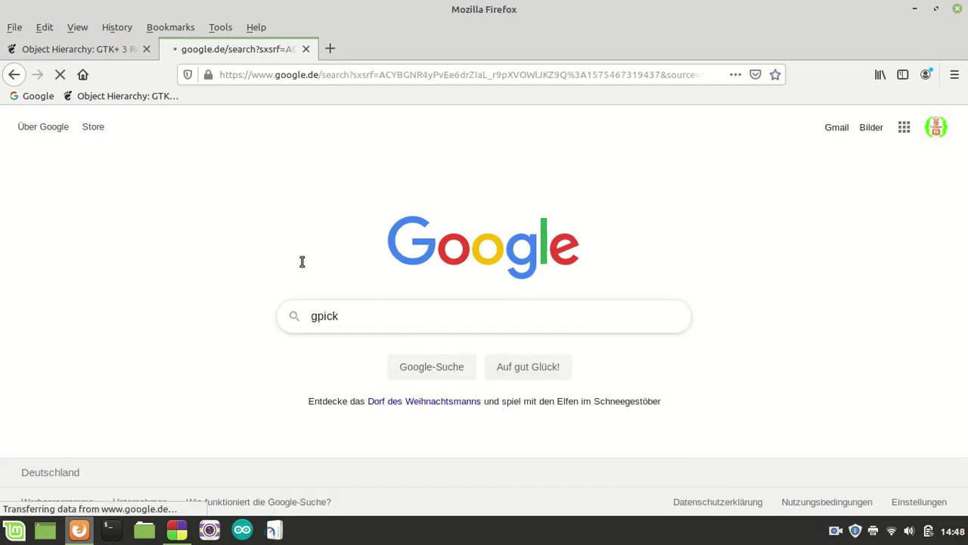
left_click(171, 237)
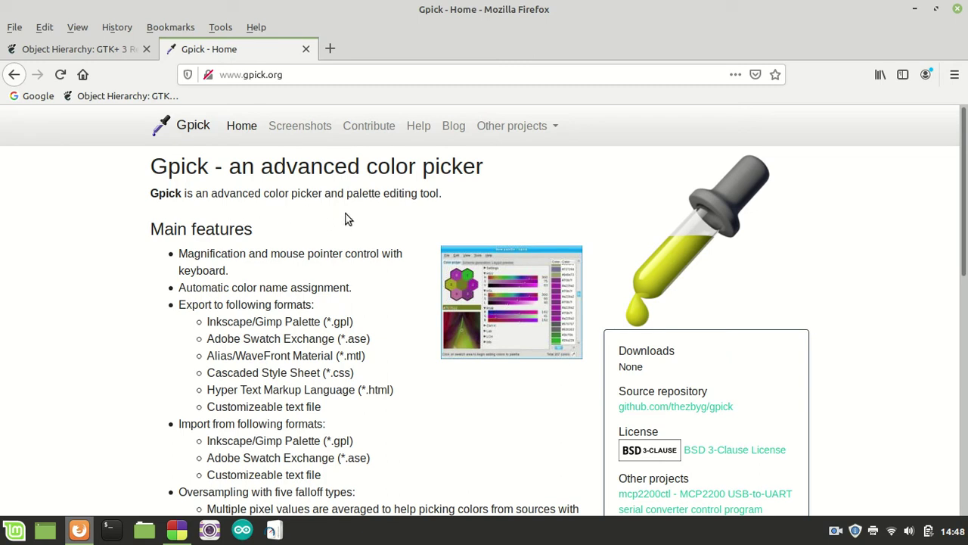
Review the main features listed on the Gpick home page, including the palette from image feature
left_click_drag(442, 198, 198, 218)
left_click(202, 244)
scroll(227, 248, "down", 2)
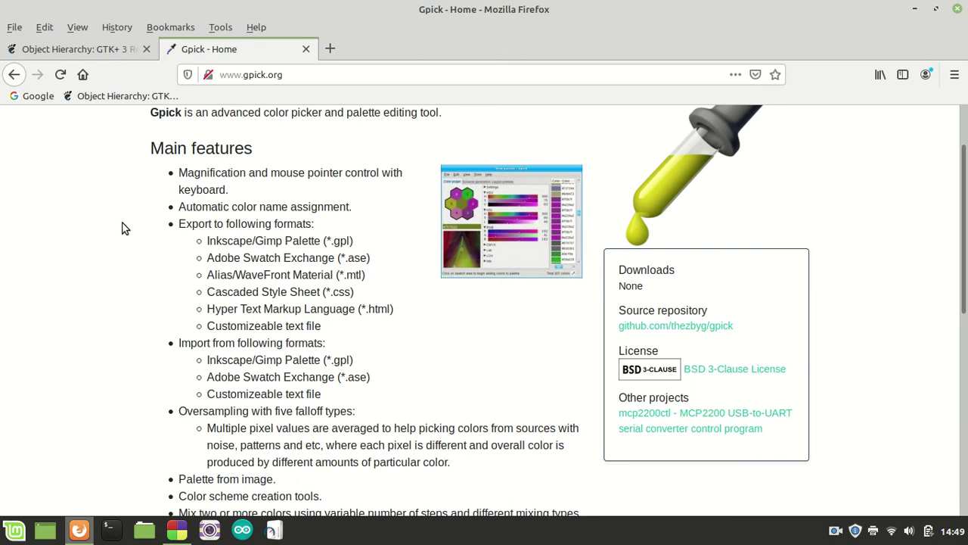
scroll(123, 227, "down", 2)
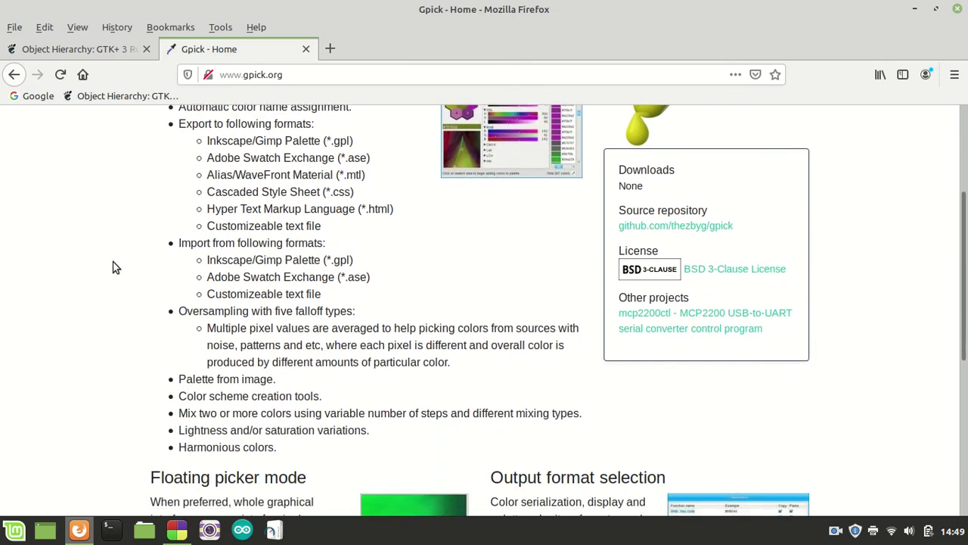
left_click_drag(276, 359, 195, 363)
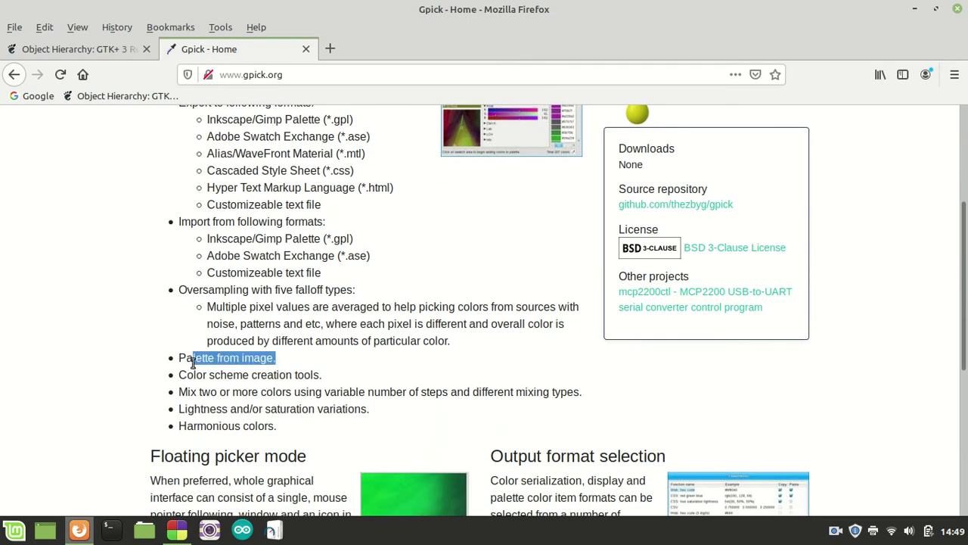
scroll(244, 367, "down", 1)
scroll(246, 371, "up", 5)
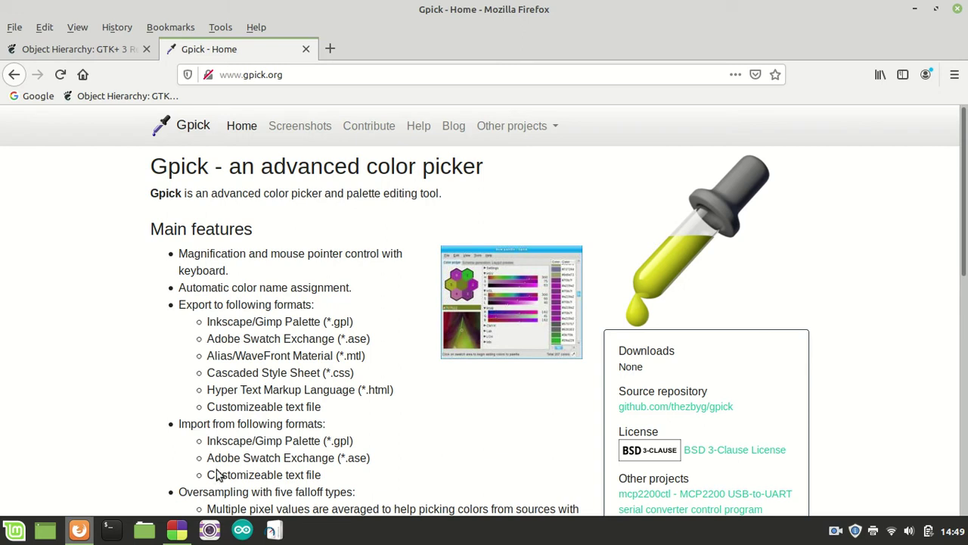
In a terminal, run sudo apt-get install gpick, enter the account's sudo password, and close the terminal once the command finishes
left_click(110, 530)
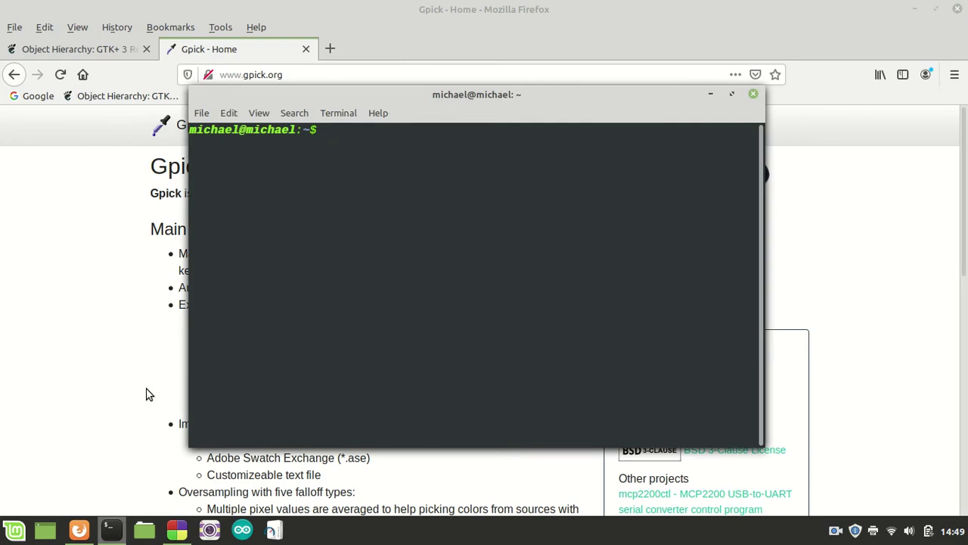
type("sudo apt-get install ")
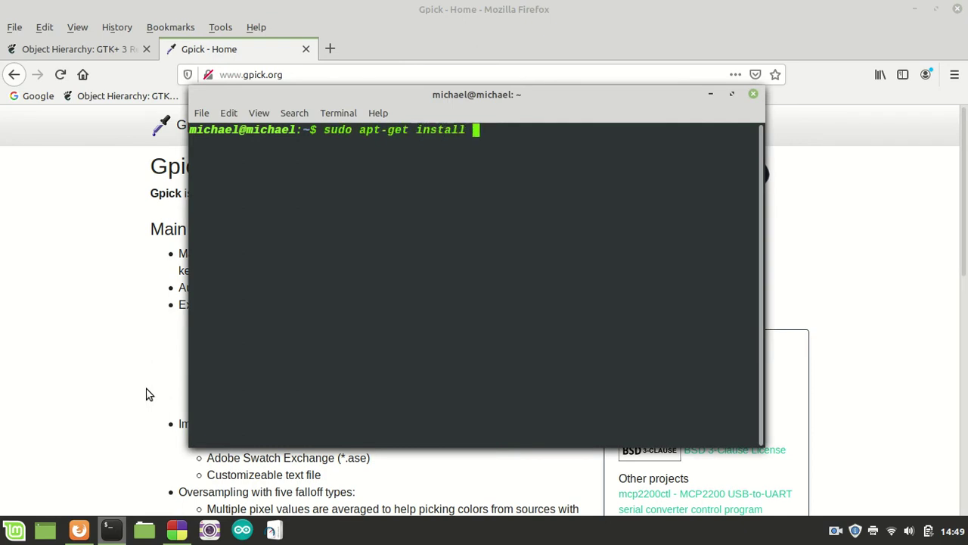
type("gpick")
key("Return")
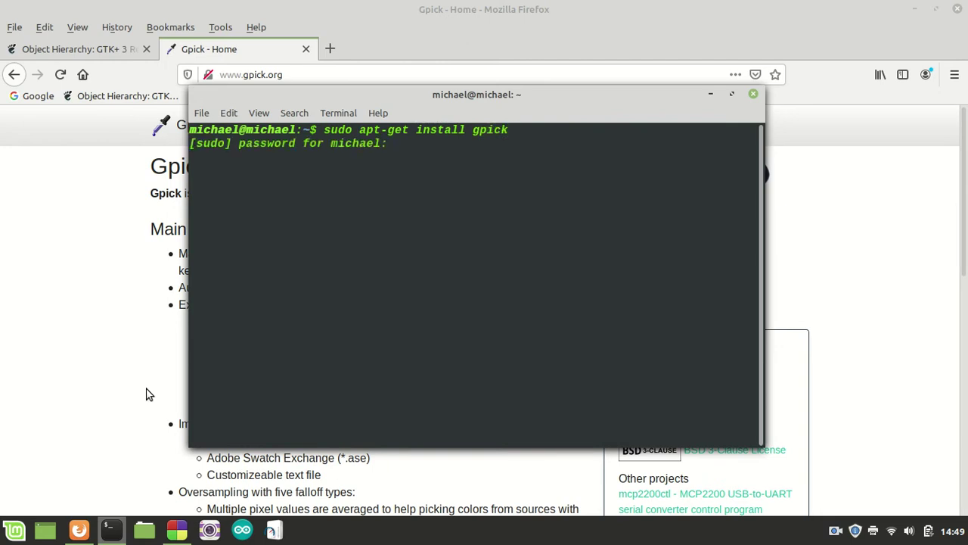
type("*******")
key("Return")
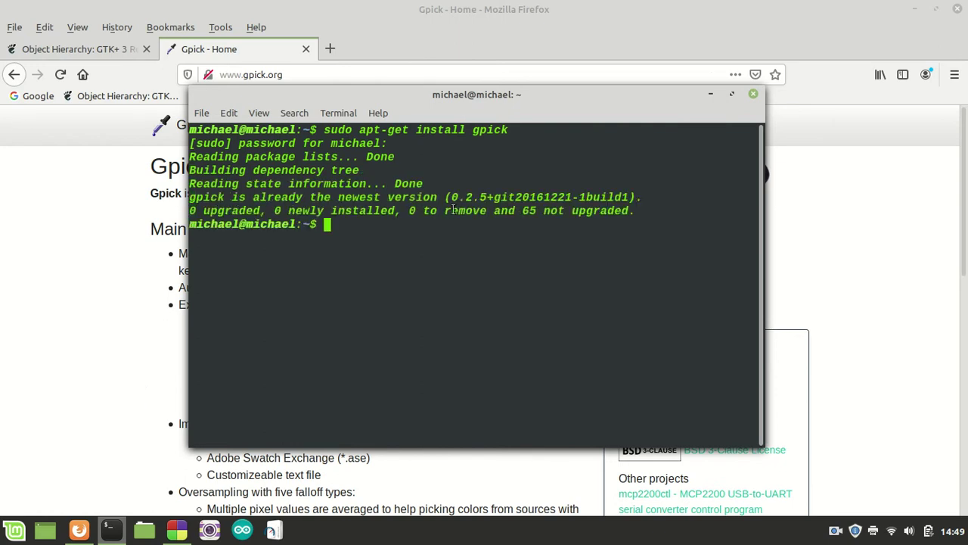
left_click(754, 95)
Find Gpick among the installed applications and add its launcher to the desktop panel
left_click(14, 529)
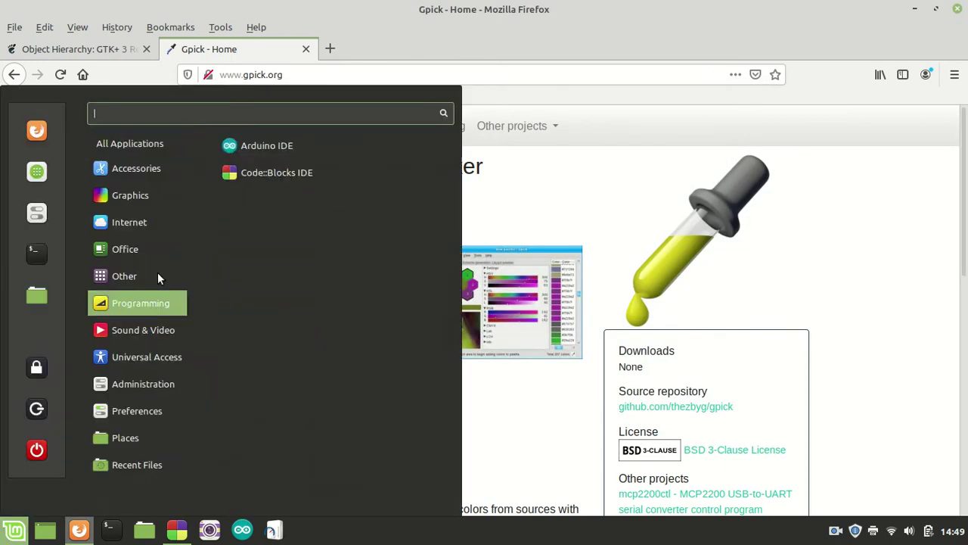
type("gpic")
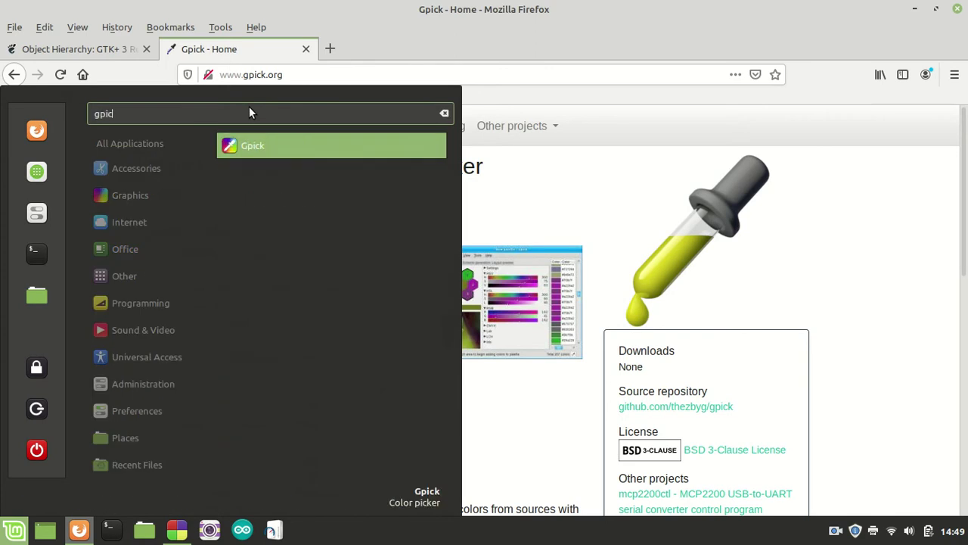
right_click(248, 148)
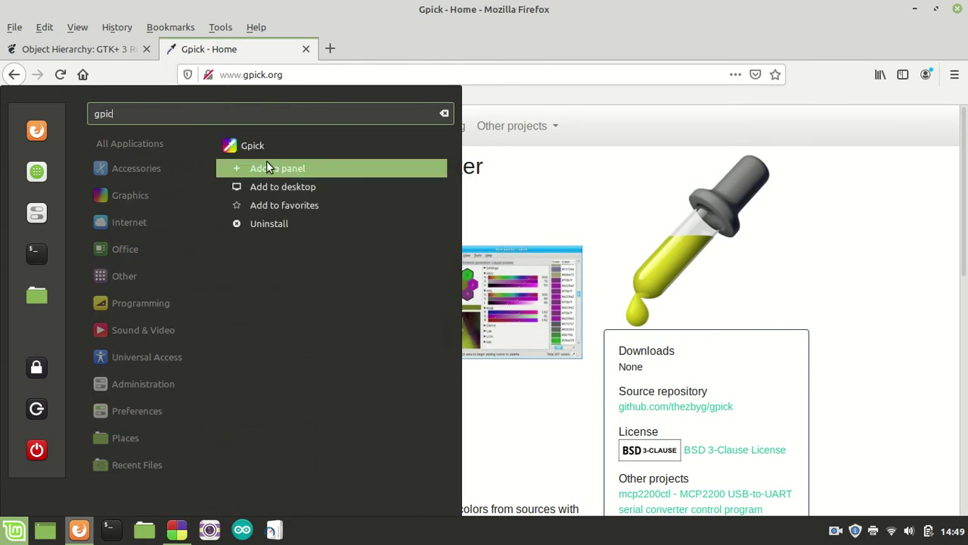
left_click(308, 171)
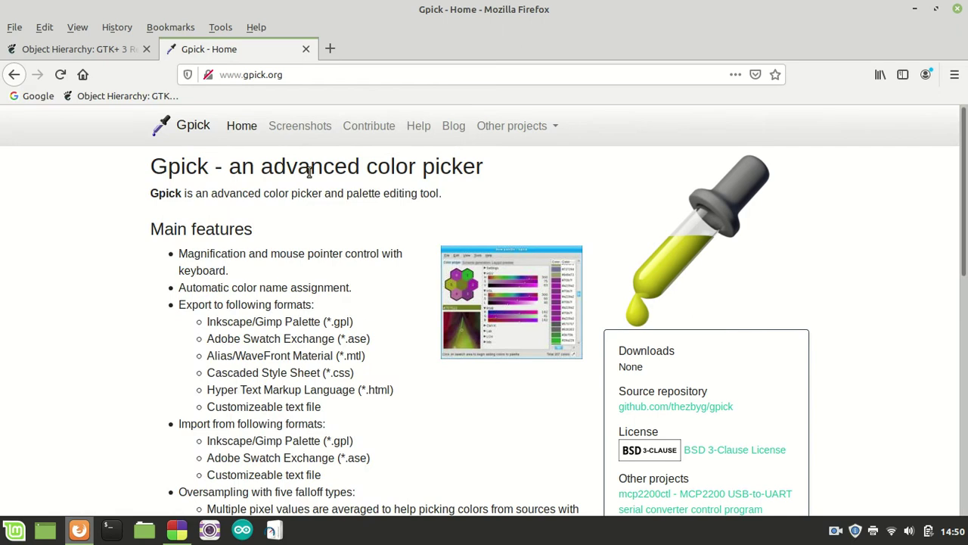
Close the Gpick website tab and launch the Gpick application in a maximized window
left_click(305, 48)
left_click(306, 529)
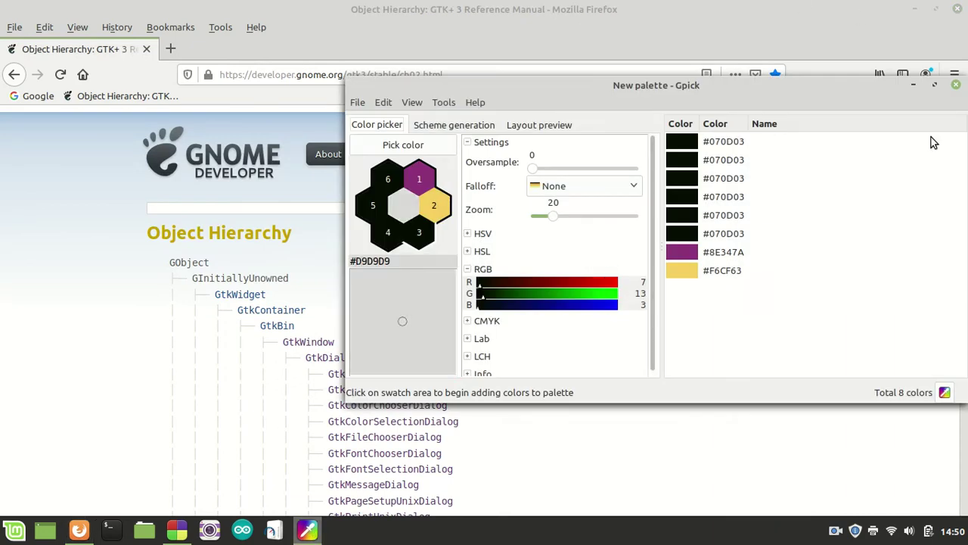
left_click(936, 90)
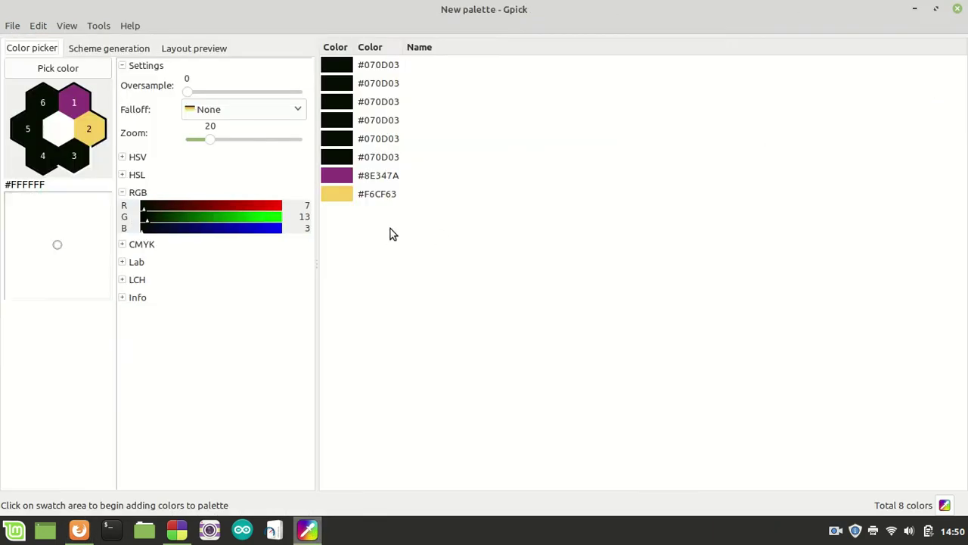
Delete all the colors from the palette list
left_click(368, 66)
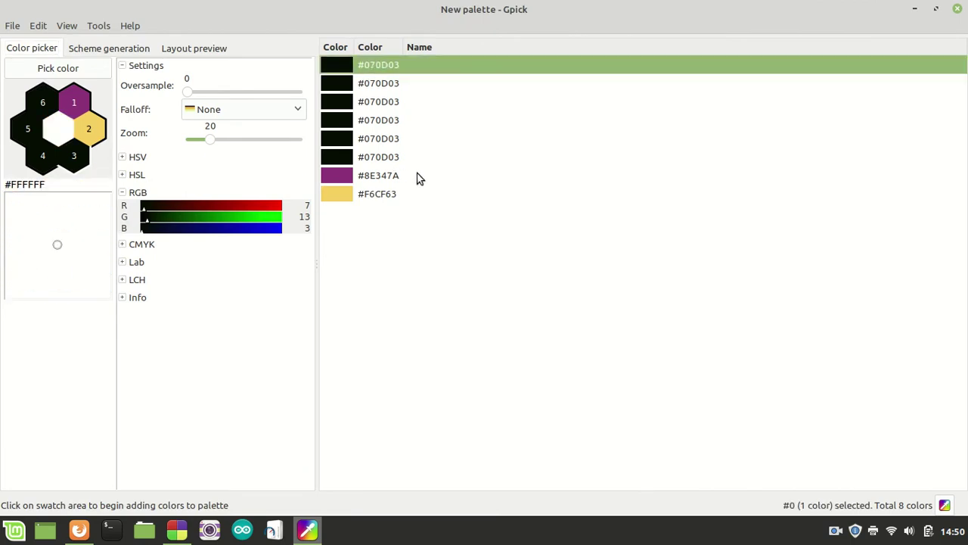
left_click(401, 194, "shift")
right_click(400, 194)
left_click(436, 410)
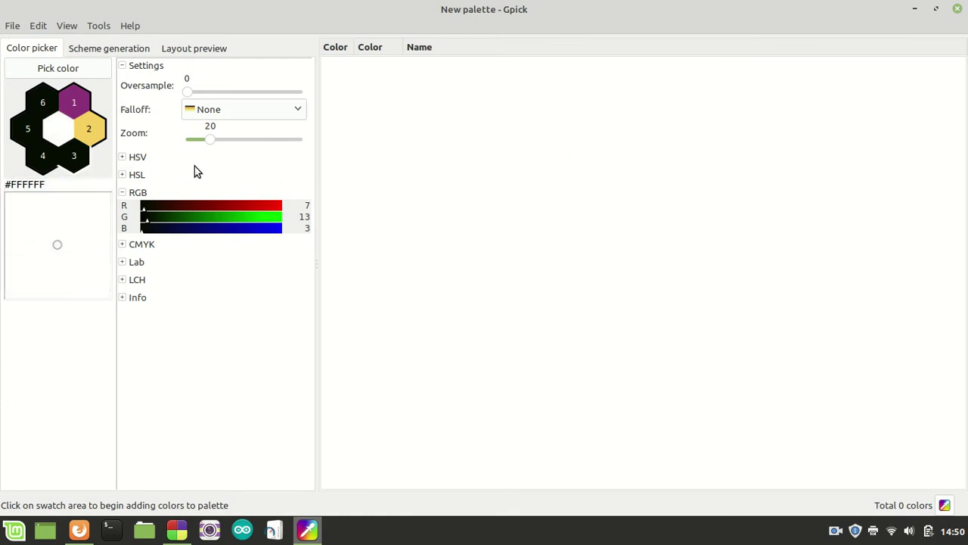
left_click(12, 27)
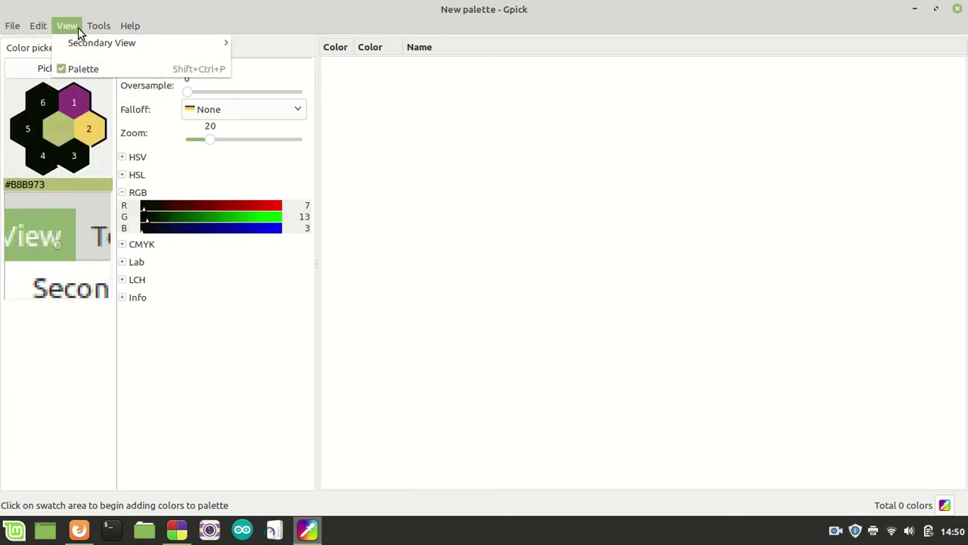
mouse_move(9, 31)
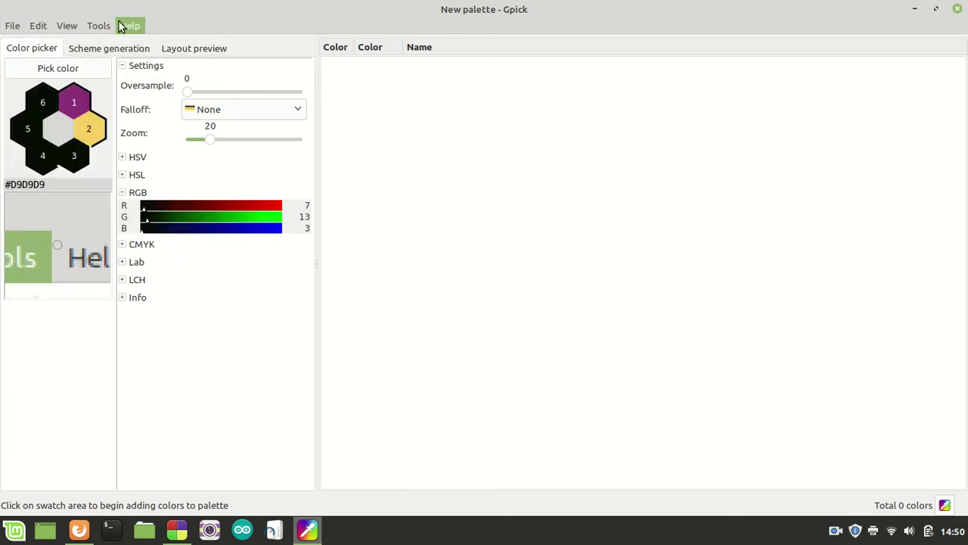
left_click(132, 104)
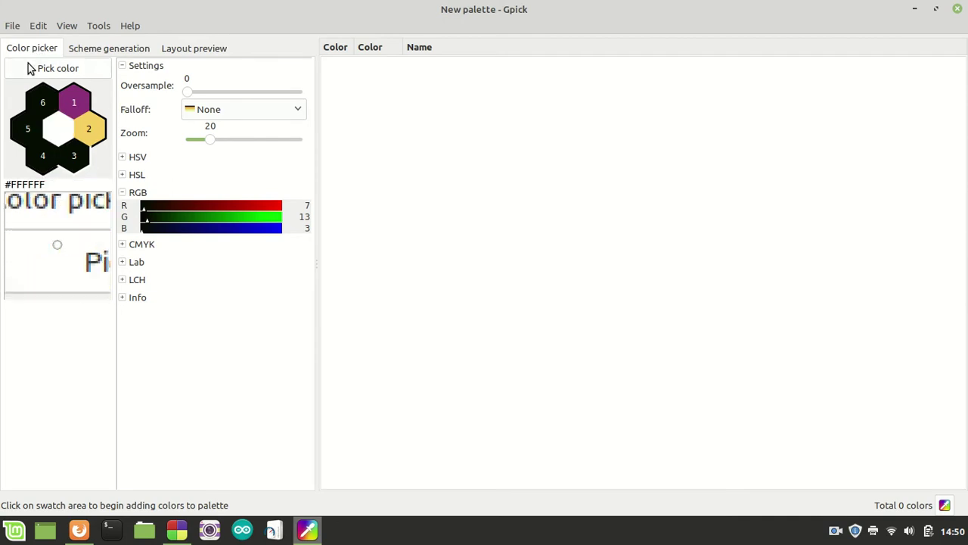
In scheme generation, change the first complementary color to #5B30A0 and the second to #60FF00 on the color wheel
left_click(104, 47)
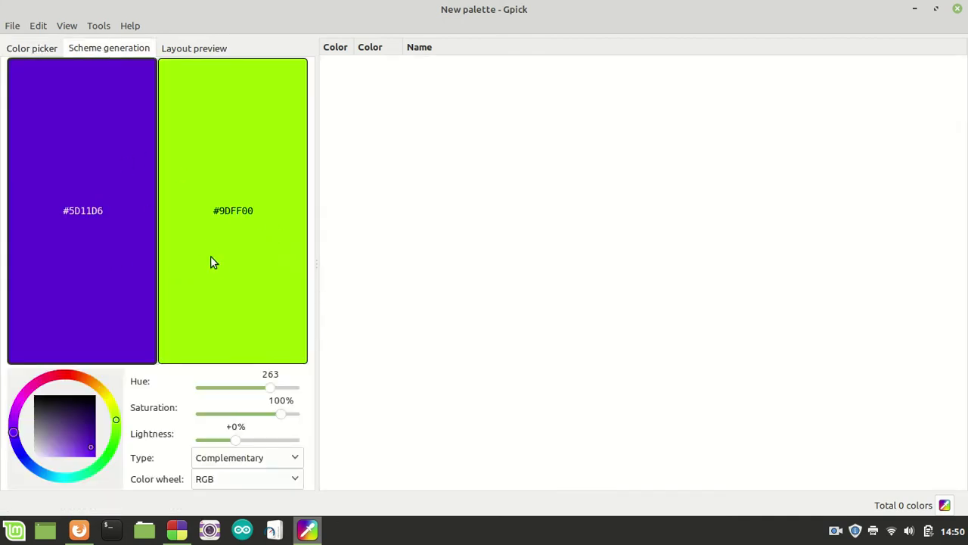
left_click(161, 287)
left_click(113, 275)
right_click(75, 422)
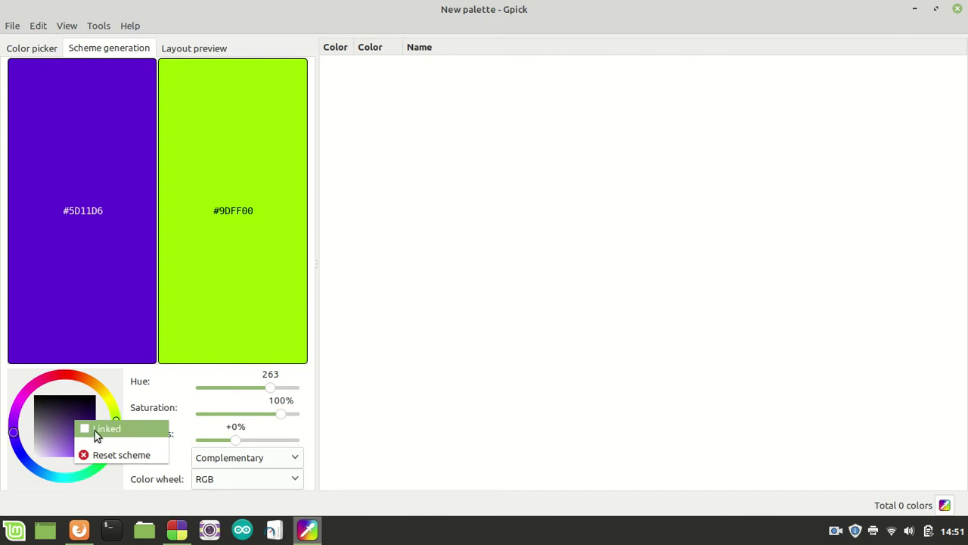
left_click(67, 416)
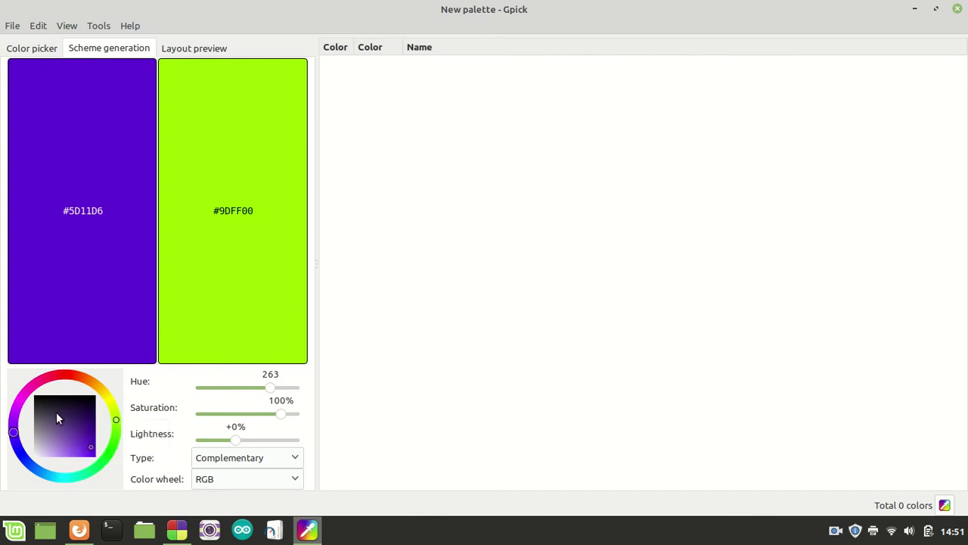
mouse_move(81, 438)
left_mouse_down()
mouse_move(67, 426)
mouse_move(83, 408)
mouse_move(96, 429)
mouse_move(66, 440)
mouse_move(49, 425)
mouse_move(55, 412)
mouse_move(78, 422)
mouse_move(76, 434)
mouse_move(106, 392)
mouse_move(115, 433)
left_mouse_up()
left_click(115, 420)
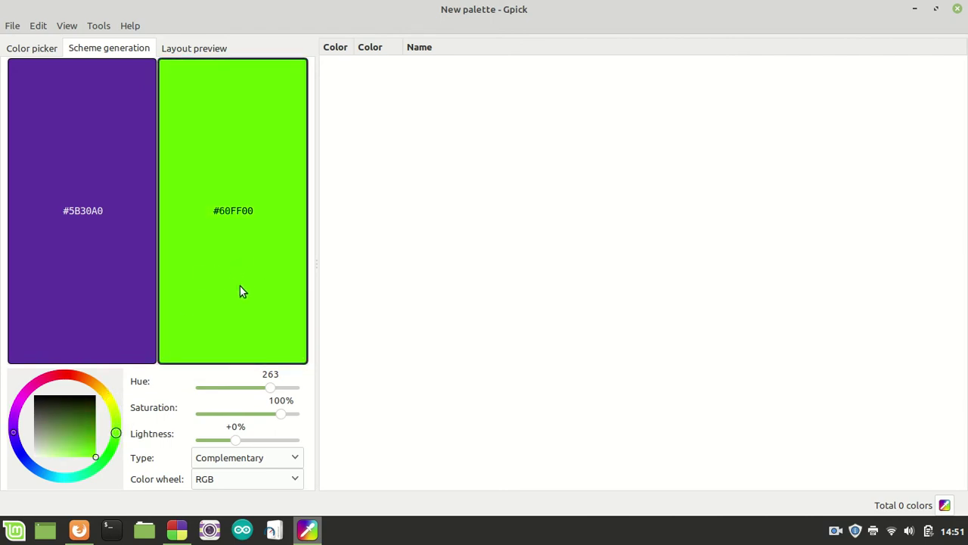
Adjust the two scheme colors independently on the wheel to #7330A0 for the first and #4D623B for the second
mouse_move(92, 456)
left_mouse_down()
mouse_move(75, 434)
mouse_move(111, 396)
mouse_move(110, 410)
left_mouse_up()
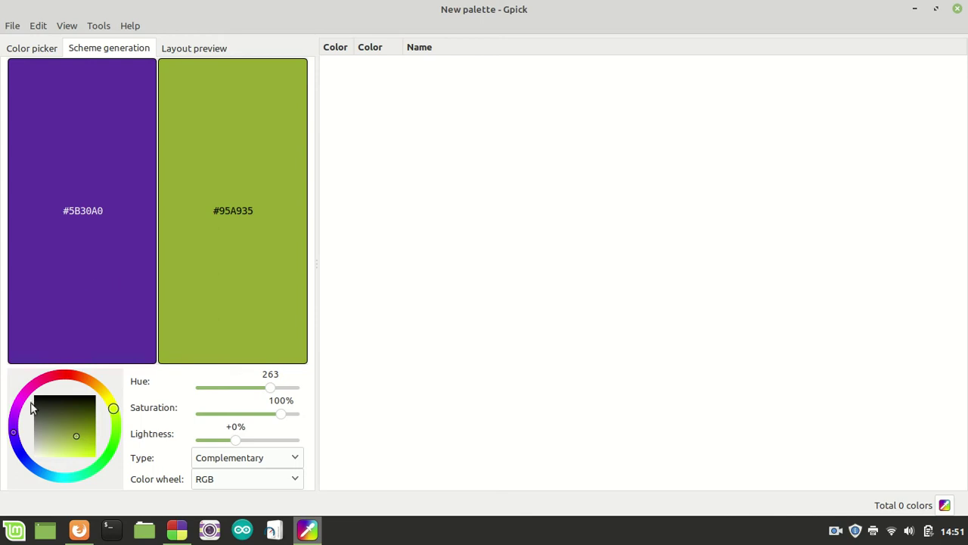
left_click(15, 433)
mouse_move(13, 437)
left_mouse_down()
mouse_move(23, 397)
mouse_move(52, 372)
mouse_move(13, 420)
left_mouse_up()
mouse_move(113, 408)
left_mouse_down()
mouse_move(115, 441)
mouse_move(121, 429)
mouse_move(71, 434)
mouse_move(60, 413)
mouse_move(81, 404)
mouse_move(90, 420)
mouse_move(47, 413)
mouse_move(57, 418)
left_mouse_up()
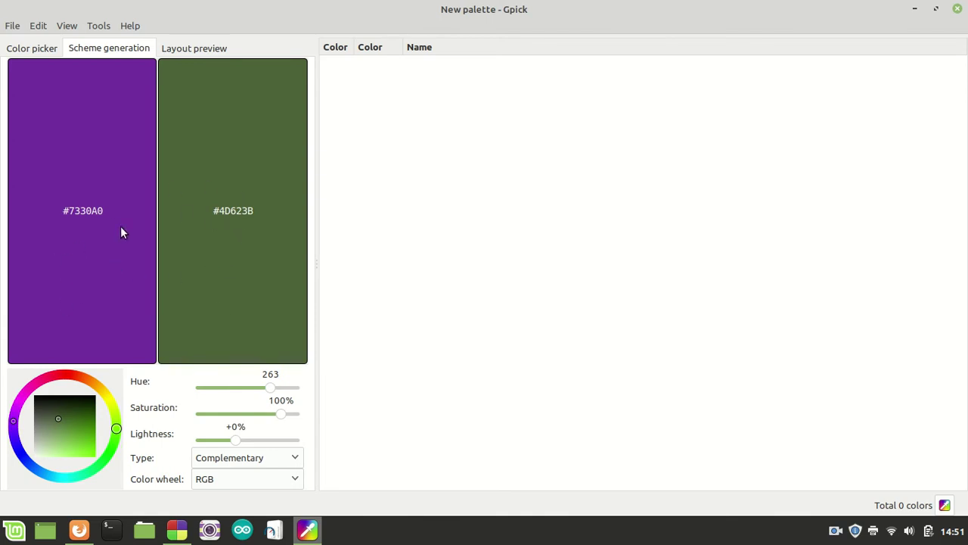
Link the two colors on the wheel and rotate their hues together to #96A030 and #3D3B62
right_click(79, 428)
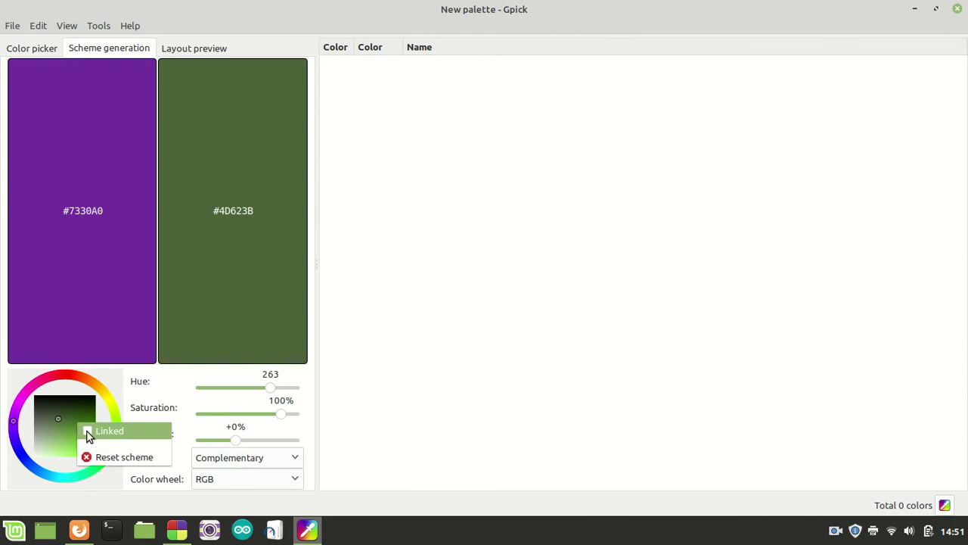
left_click(86, 431)
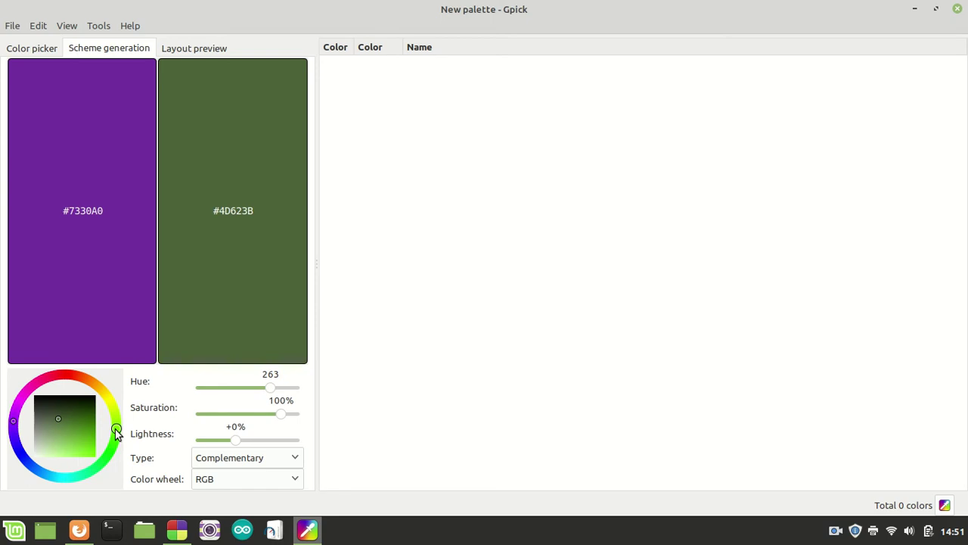
mouse_move(115, 429)
left_mouse_down()
mouse_move(113, 394)
mouse_move(44, 387)
mouse_move(39, 424)
mouse_move(61, 447)
mouse_move(91, 441)
left_mouse_up()
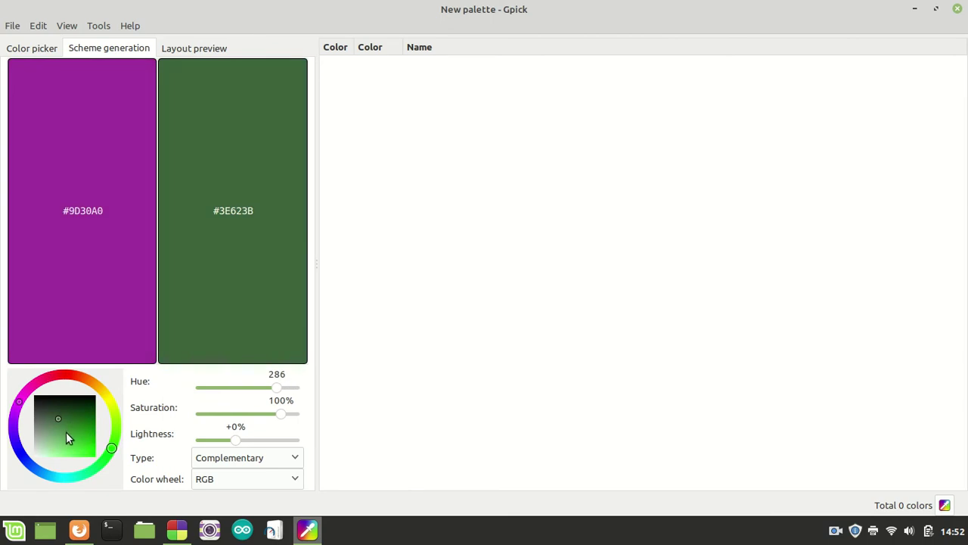
right_click(71, 423)
left_click(56, 429)
mouse_move(115, 451)
left_mouse_down()
mouse_move(108, 399)
mouse_move(50, 387)
mouse_move(82, 383)
mouse_move(104, 407)
mouse_move(53, 456)
mouse_move(30, 440)
left_mouse_up()
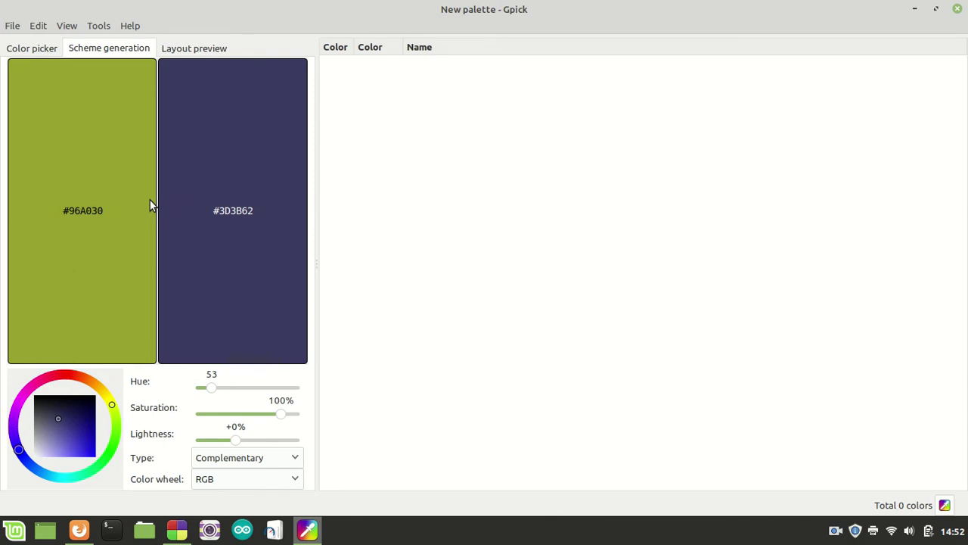
From the Menu layout preview, add the item text color #CCCCCC and the button color #4D4D4D to the palette
left_click(193, 49)
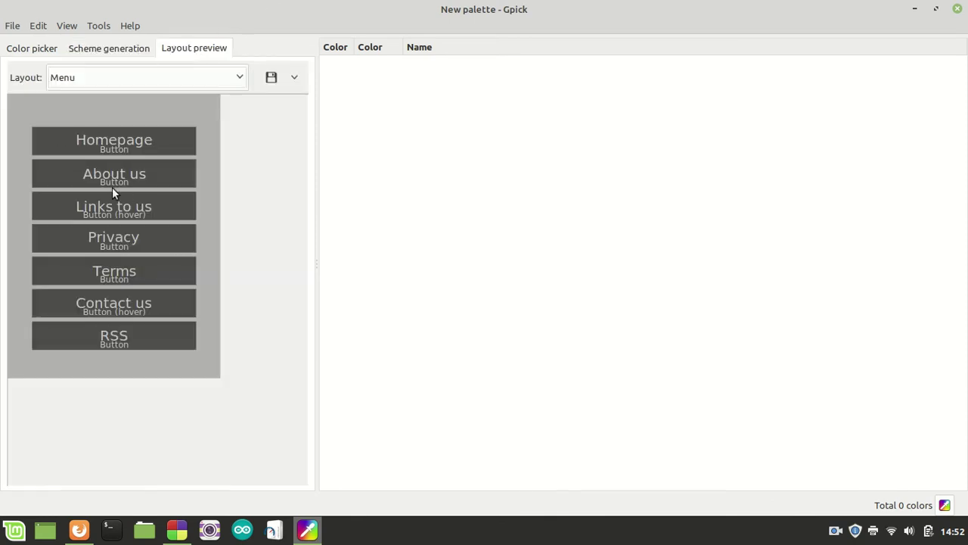
left_click(115, 143)
left_click(141, 164)
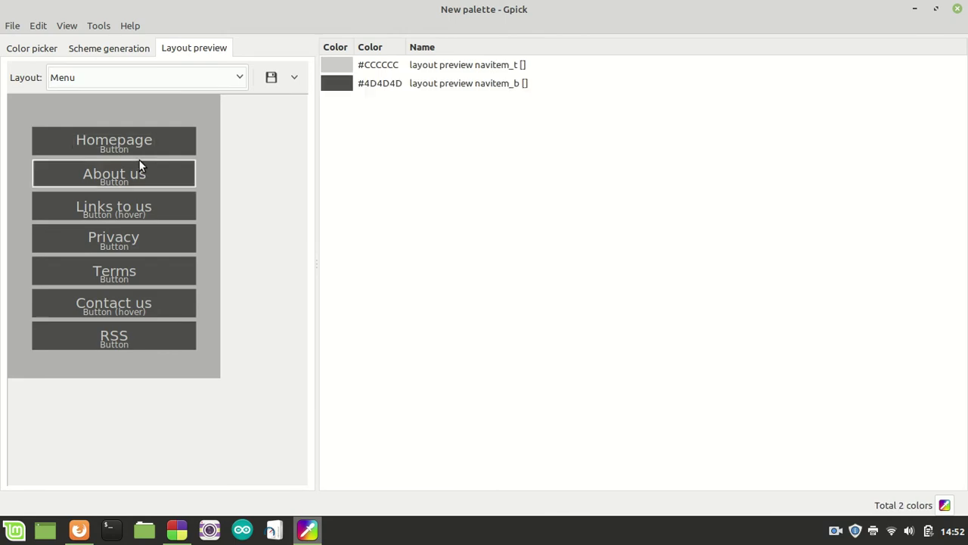
Delete both layout preview colors from the palette
left_click(436, 67)
left_click(438, 85, "shift")
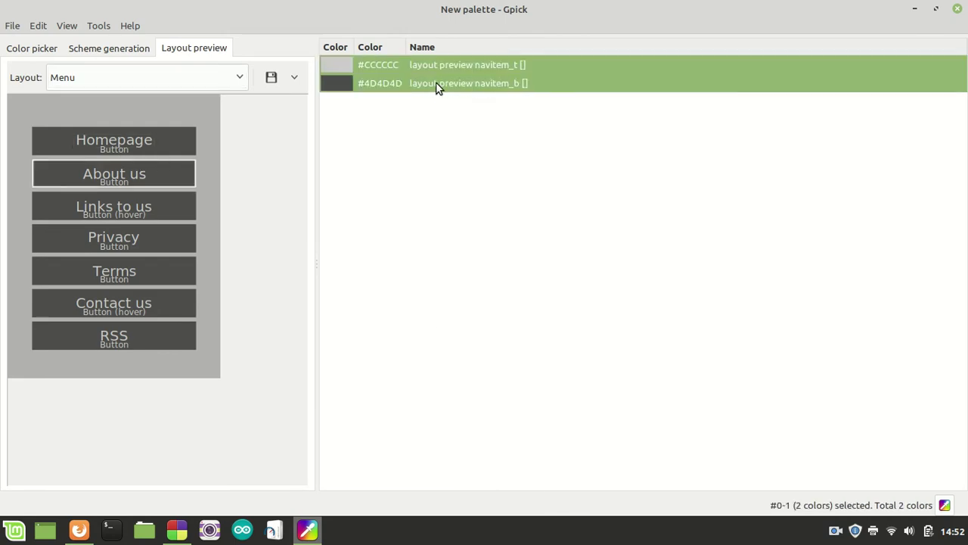
right_click(439, 84)
left_click(504, 305)
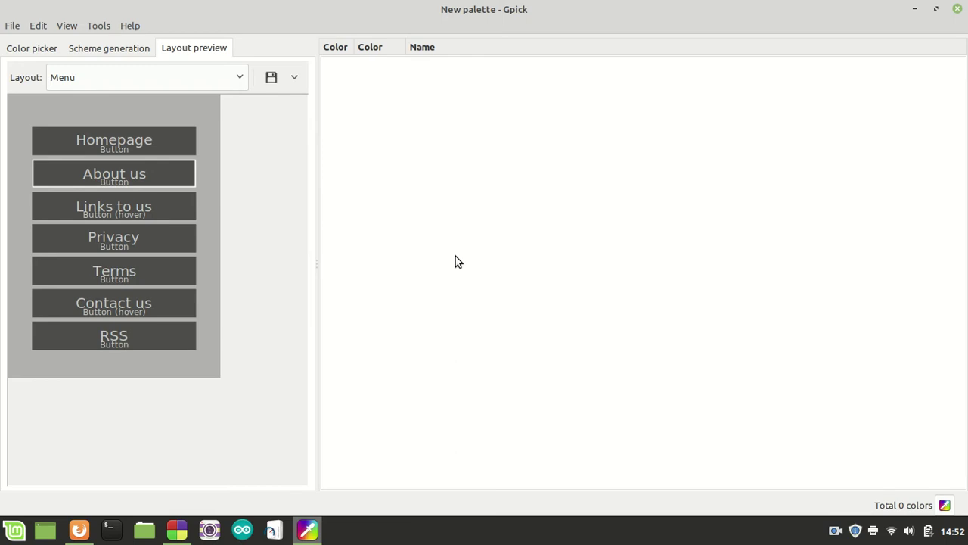
Return to the color picker view and move its unmaximized window over the browser page
left_click(28, 52)
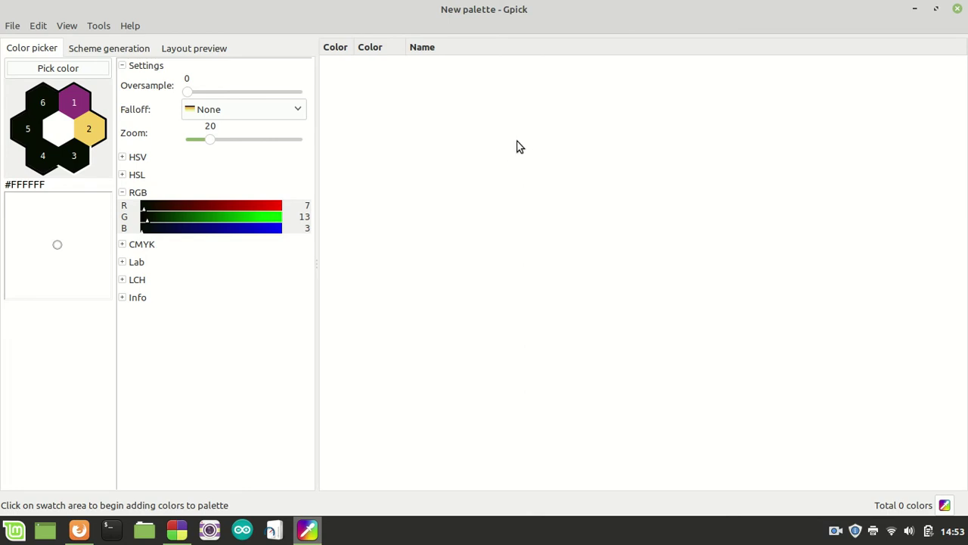
left_click(936, 10)
left_click_drag(534, 89, 714, 76)
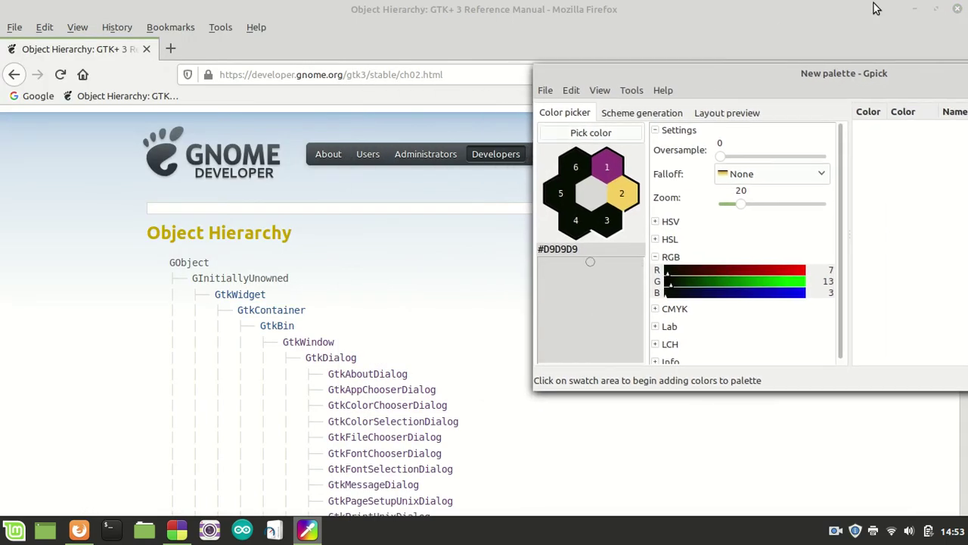
Switch to Code::Blocks, build and run the GTK_SKELET project to show its gPick window, and close the running program
left_click(176, 530)
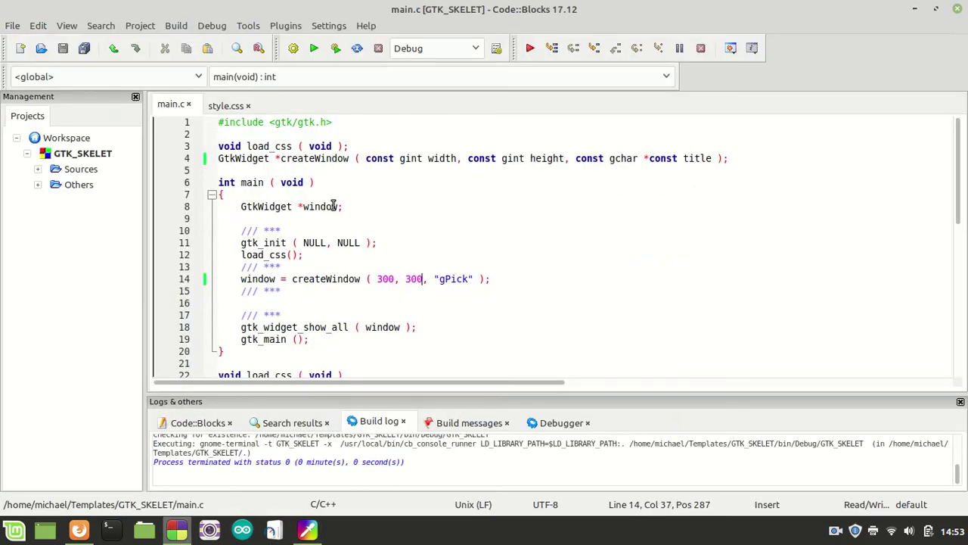
left_click(335, 47)
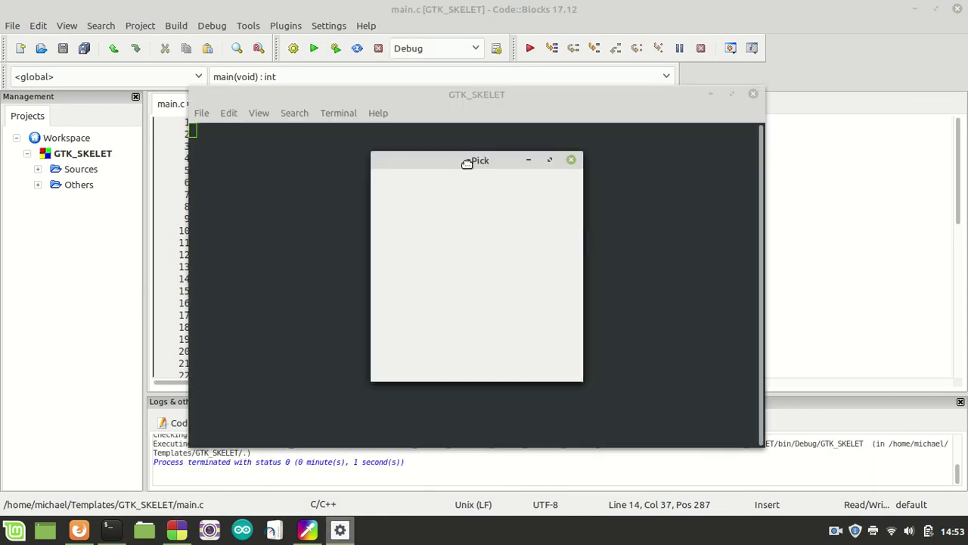
left_click_drag(469, 162, 514, 154)
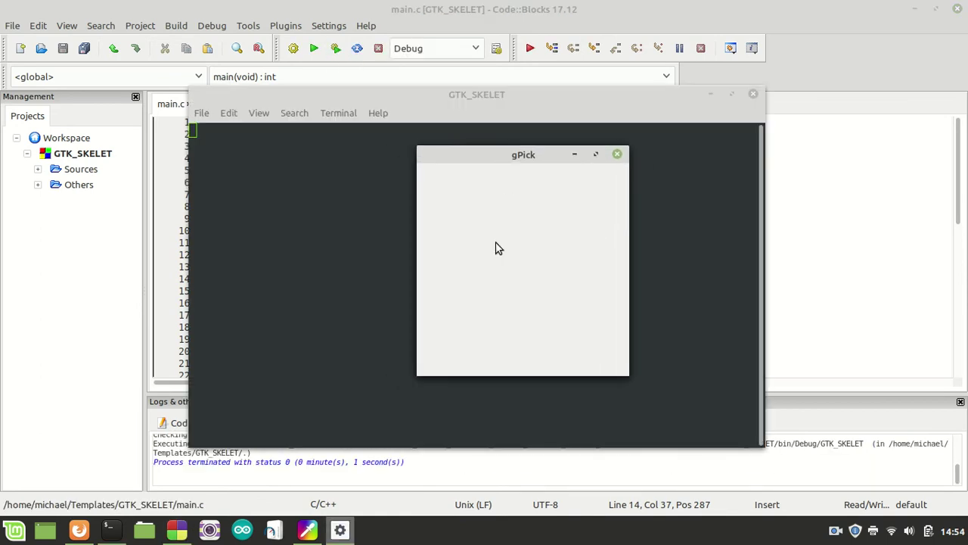
left_click(754, 94)
Try to open style.css from the project's Others folder with an external program
left_click(38, 186)
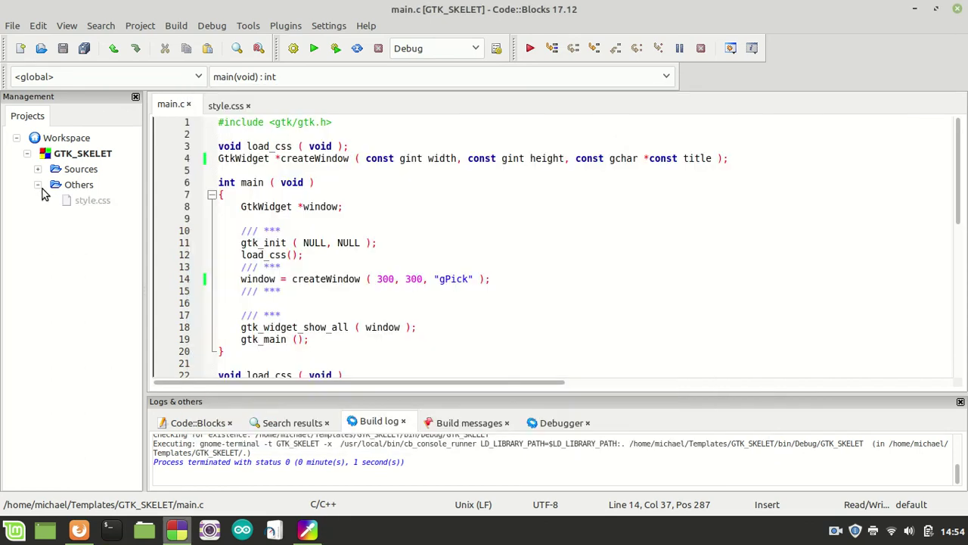
double_click(88, 202)
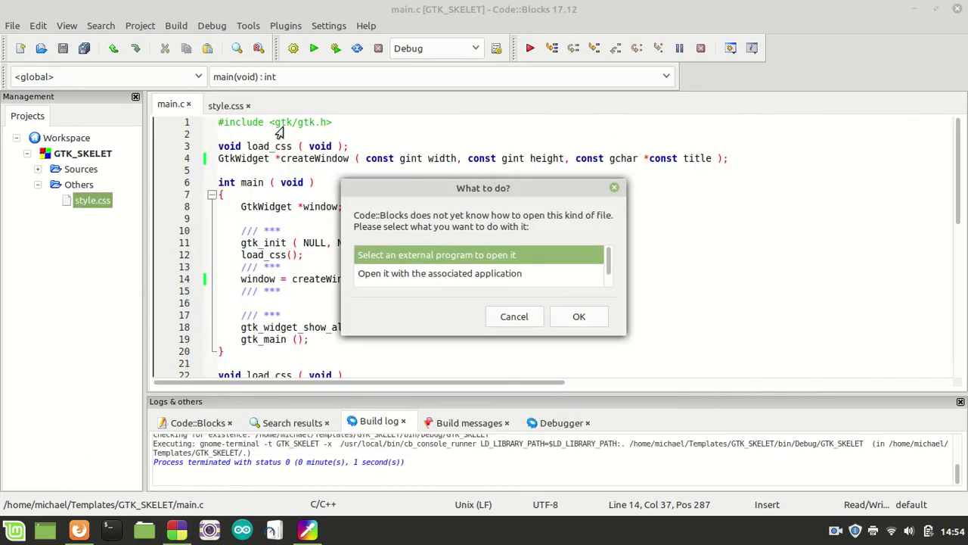
left_click(581, 318)
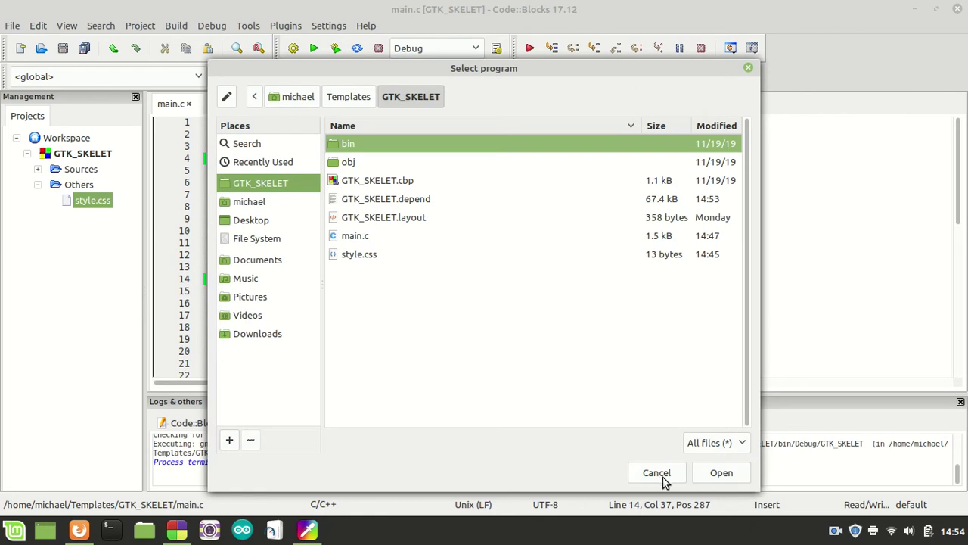
double_click(370, 255)
left_click(575, 308)
Indent the empty line inside the window rule of the already open style.css and build the project
left_click(230, 106)
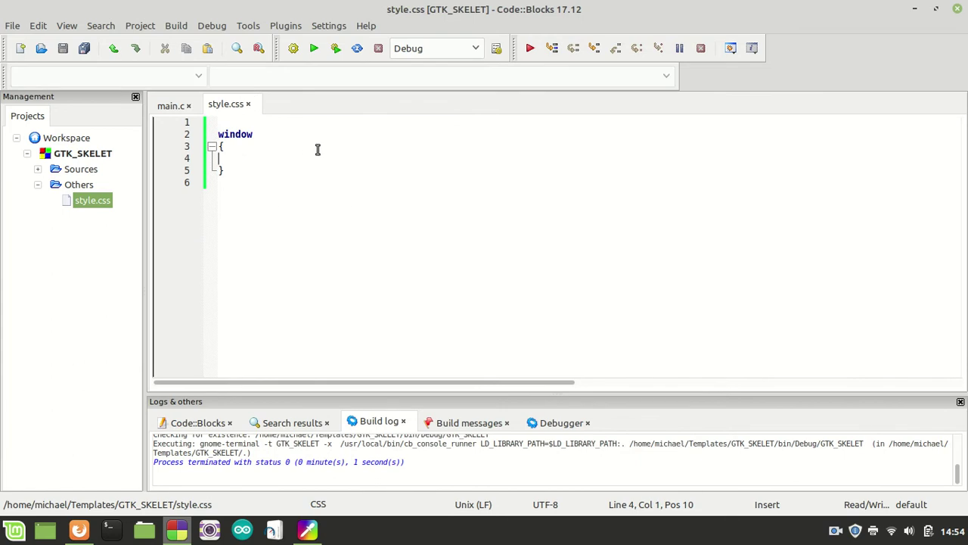
key("Tab")
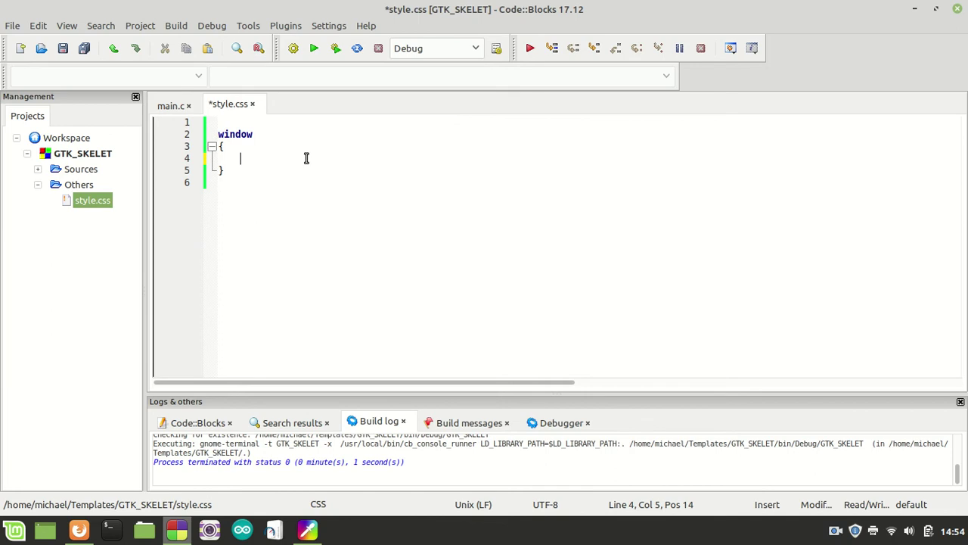
left_click(293, 48)
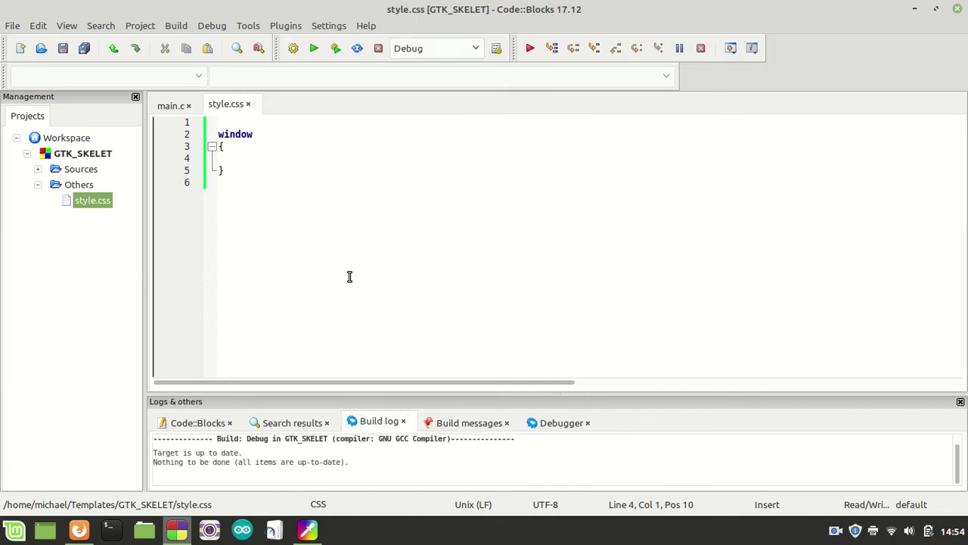
Switch to Firefox, search Google for "hd wallpaper" and show the image results
left_click(79, 529)
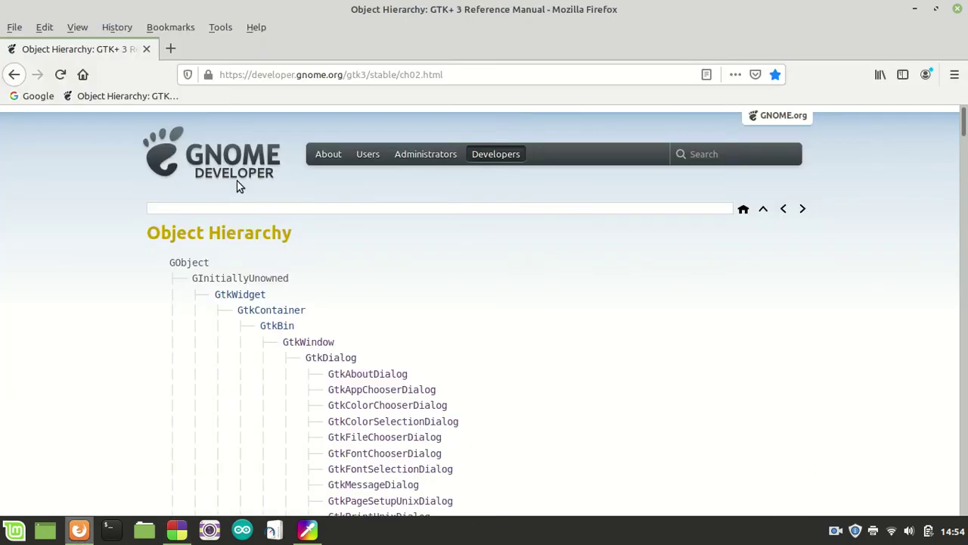
left_click(38, 96)
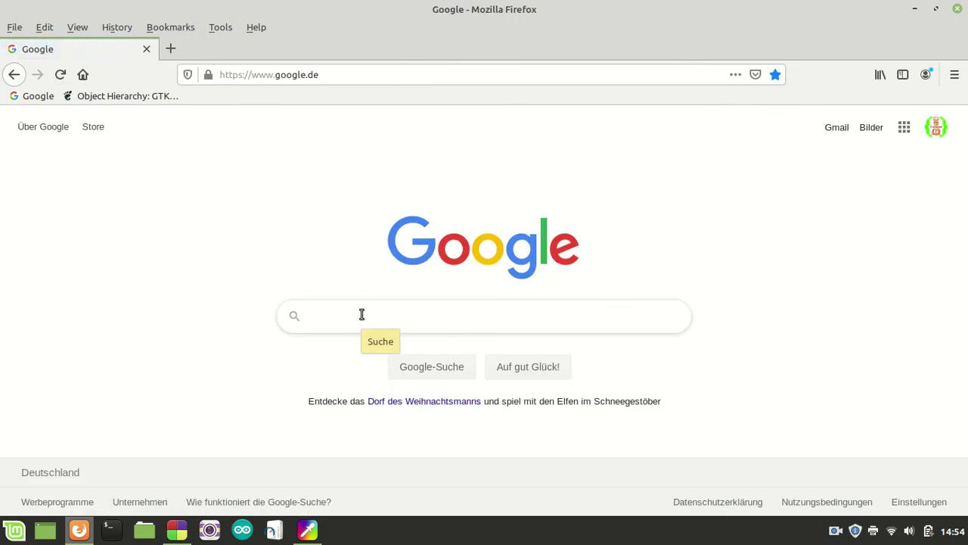
type("hd wallpa")
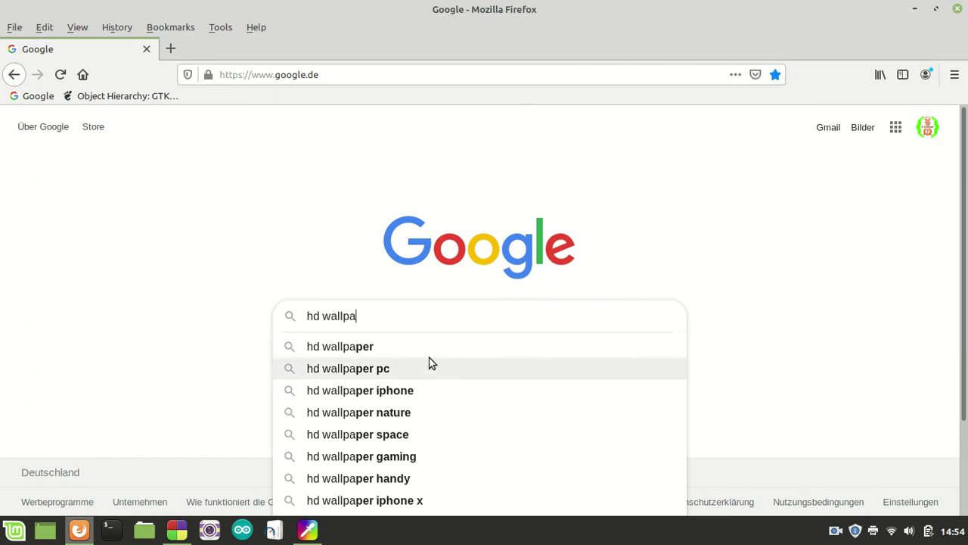
left_click(394, 346)
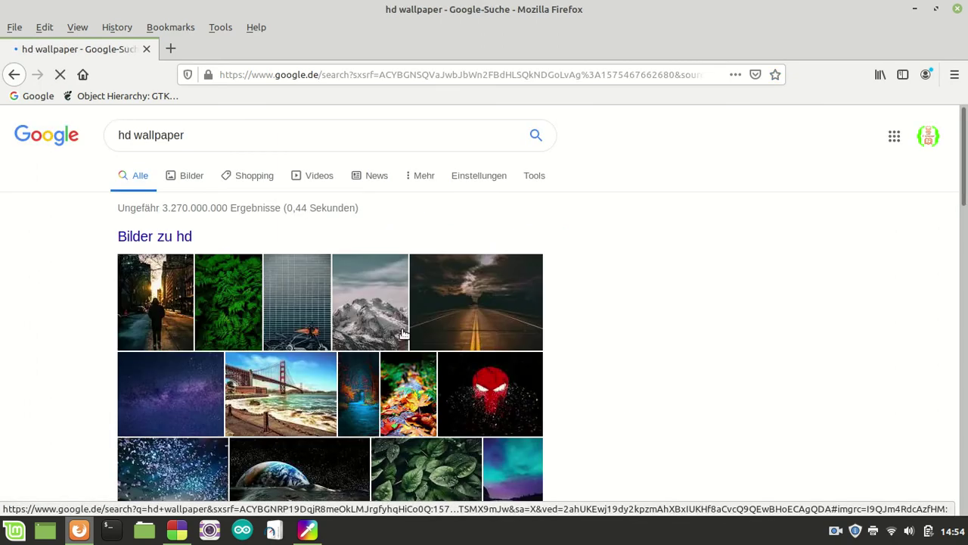
scroll(108, 330, "down", 5)
scroll(127, 336, "up", 5)
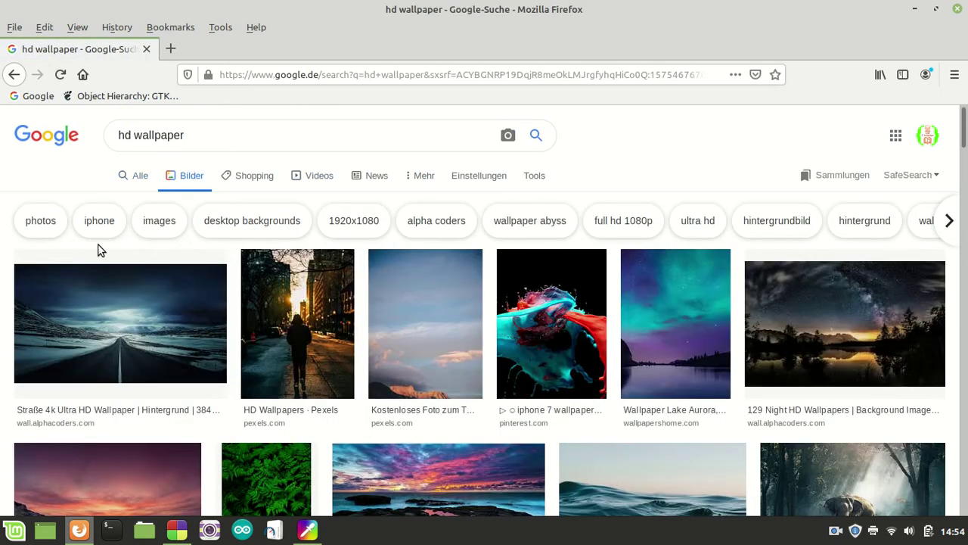
Look through the wallpaper image results for a colorful picture to use
scroll(99, 246, "down", 10)
scroll(98, 250, "down", 10)
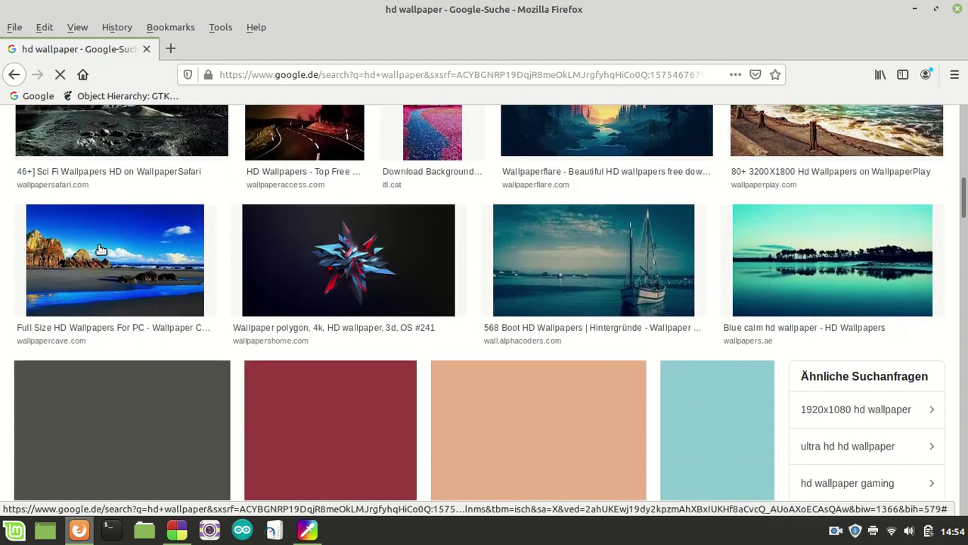
scroll(100, 250, "up", 2)
scroll(101, 251, "up", 9)
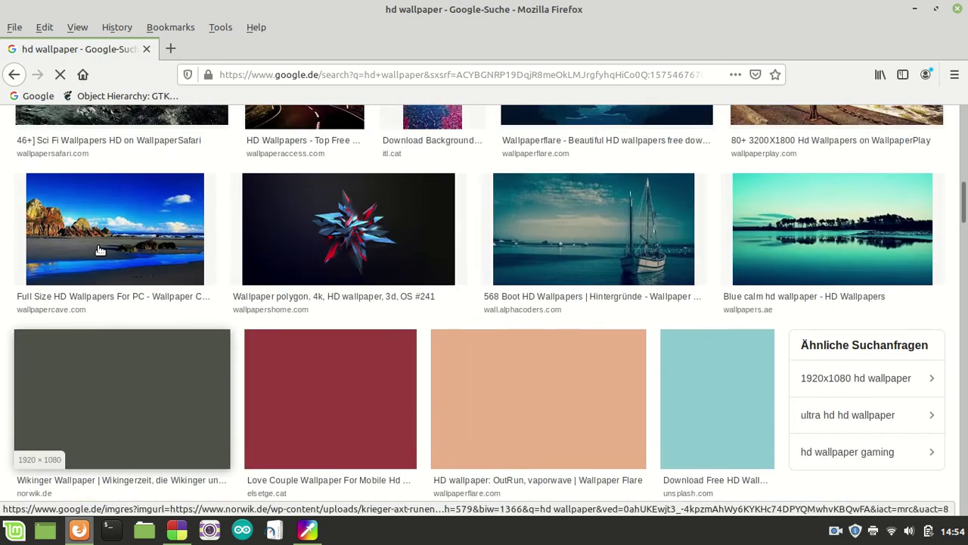
scroll(98, 250, "up", 10)
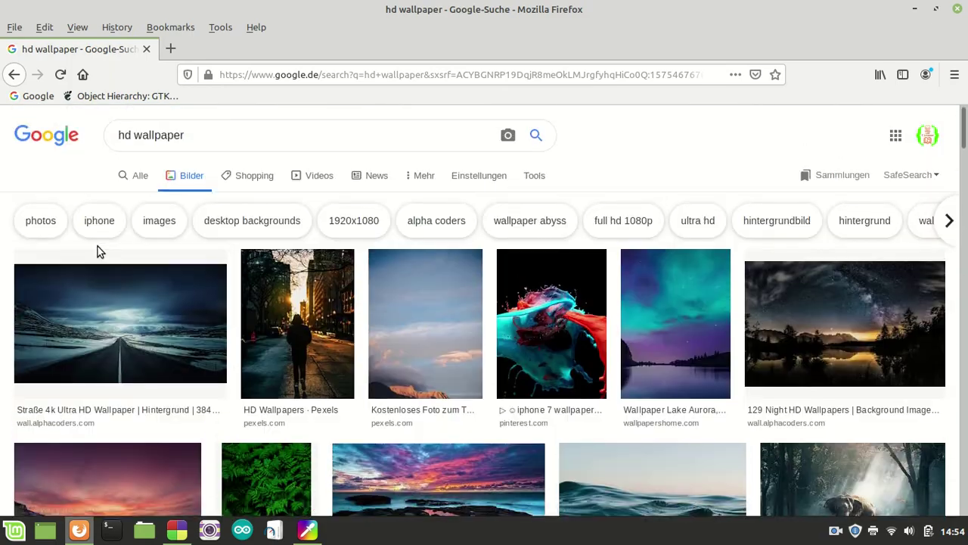
scroll(97, 251, "down", 15)
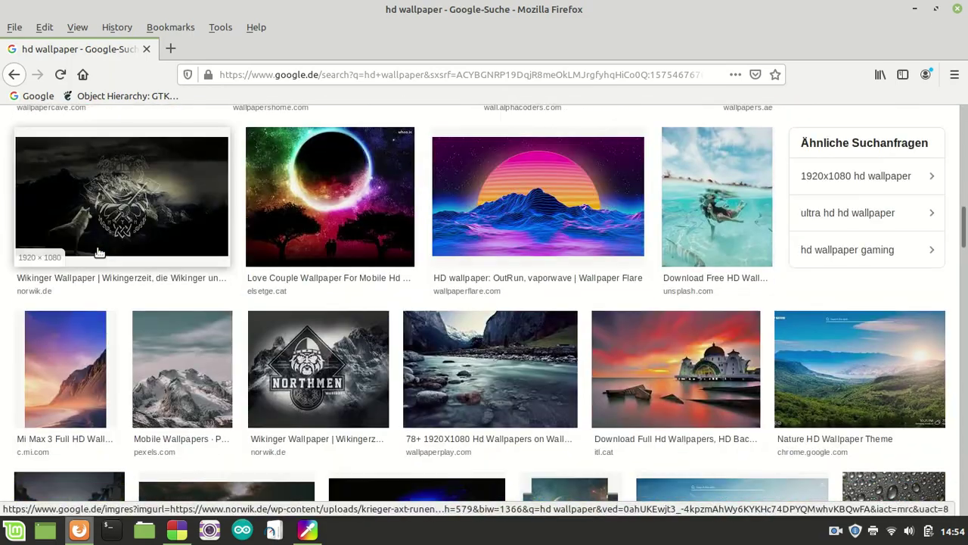
scroll(99, 251, "down", 6)
scroll(97, 248, "down", 10)
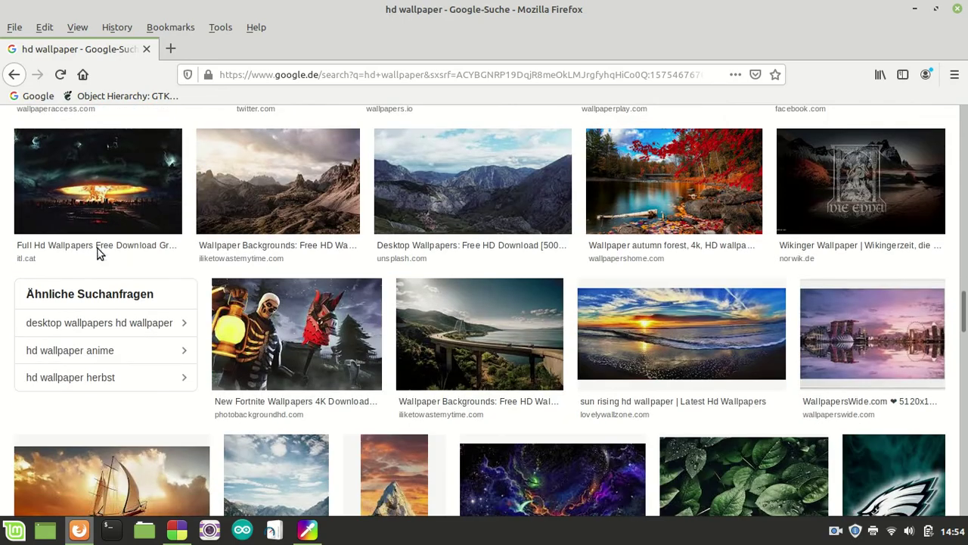
scroll(99, 252, "down", 12)
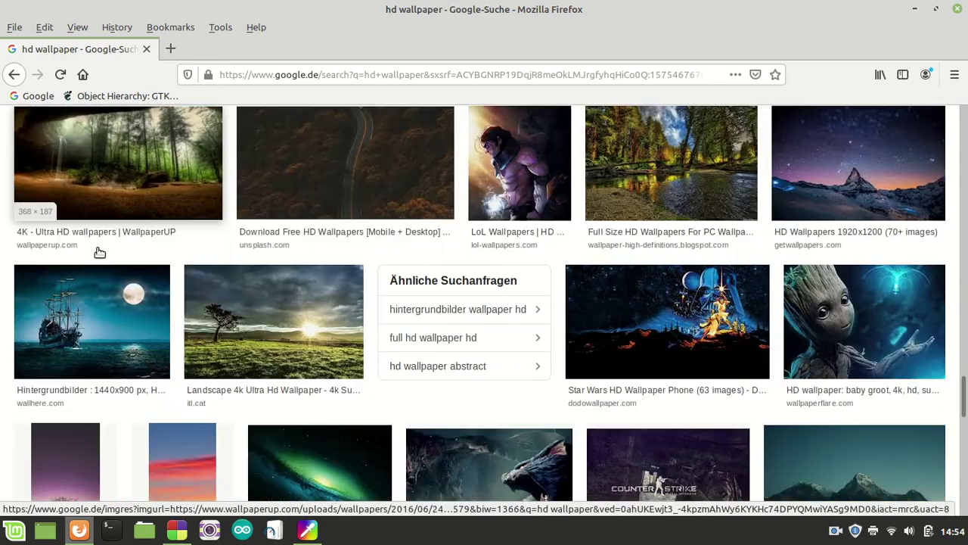
scroll(99, 252, "down", 3)
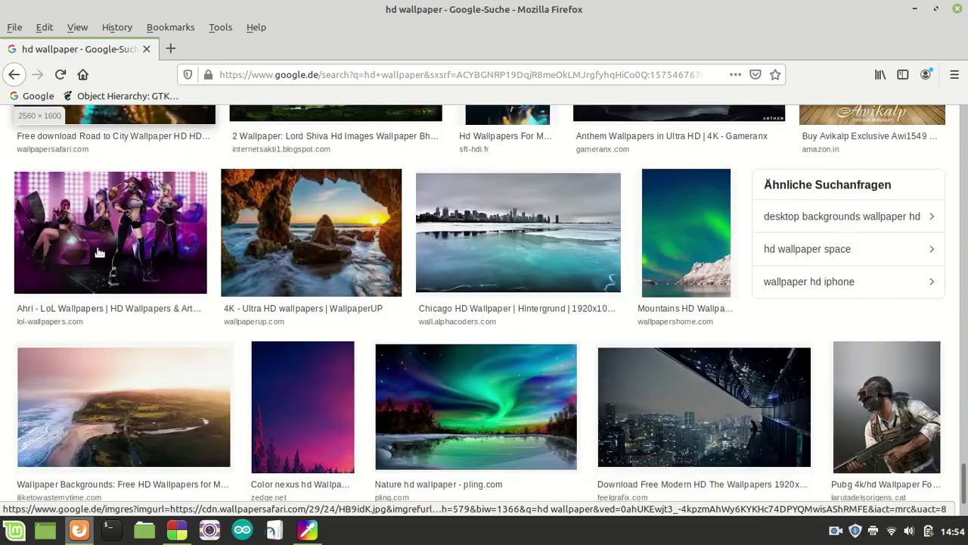
scroll(99, 252, "down", 8)
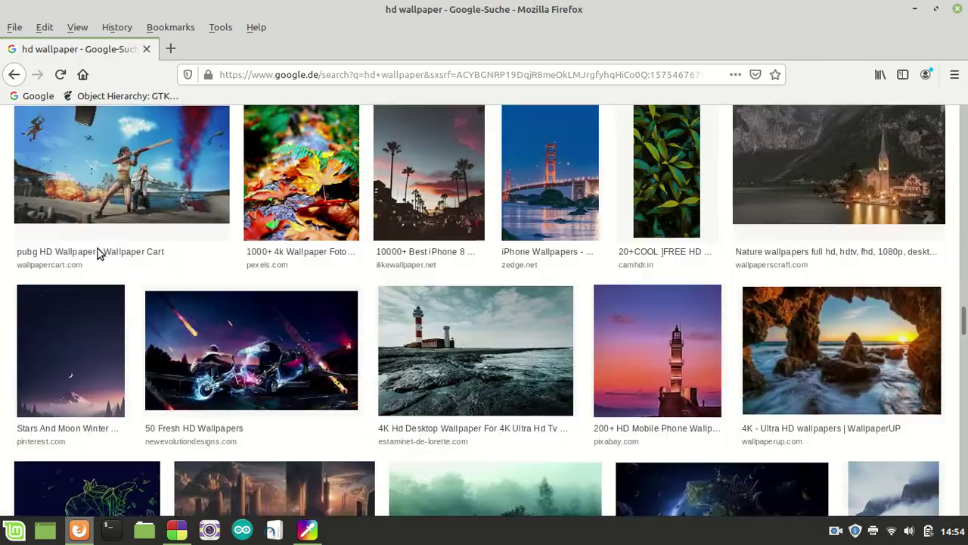
scroll(99, 252, "down", 10)
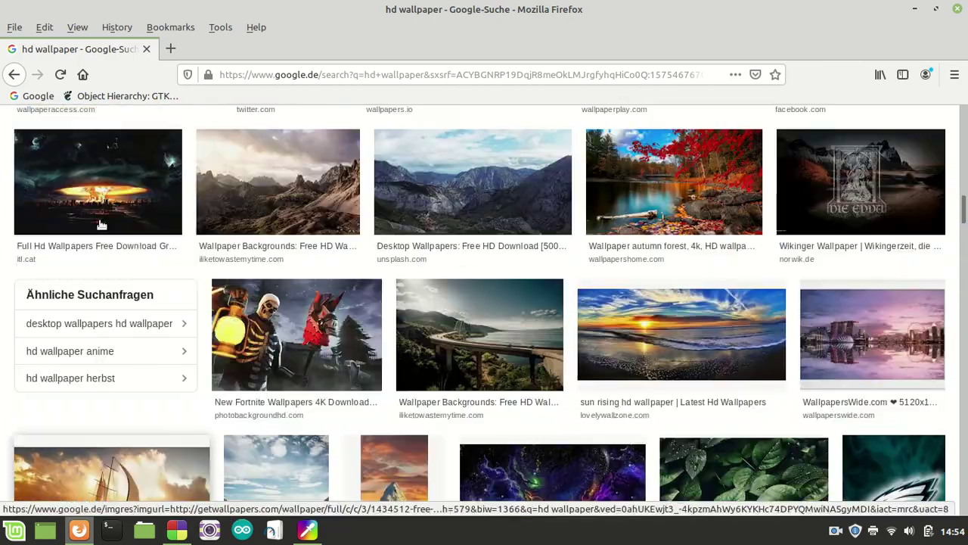
scroll(115, 210, "up", 20)
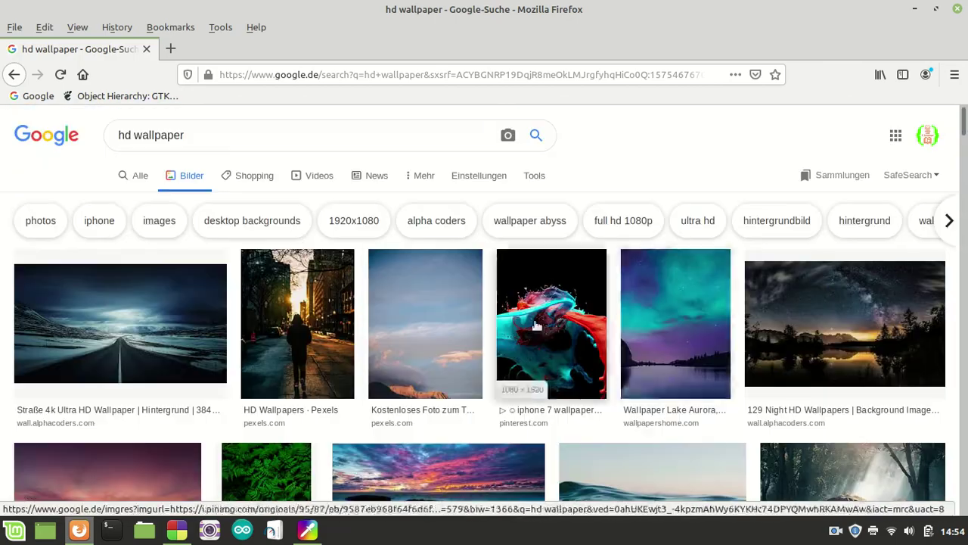
Preview the turquoise and red paint splash wallpaper from Pinterest and save the image from the preview
left_click(556, 323)
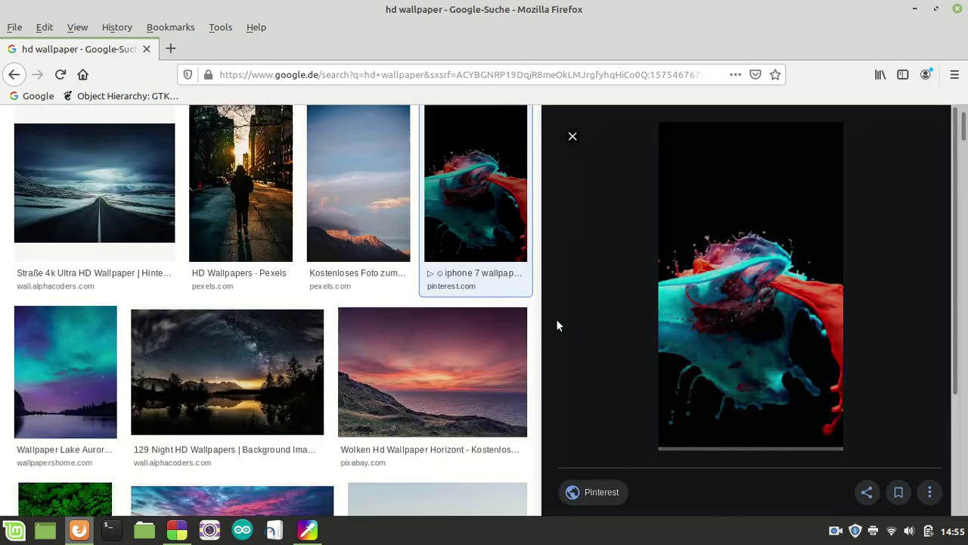
left_click(735, 328)
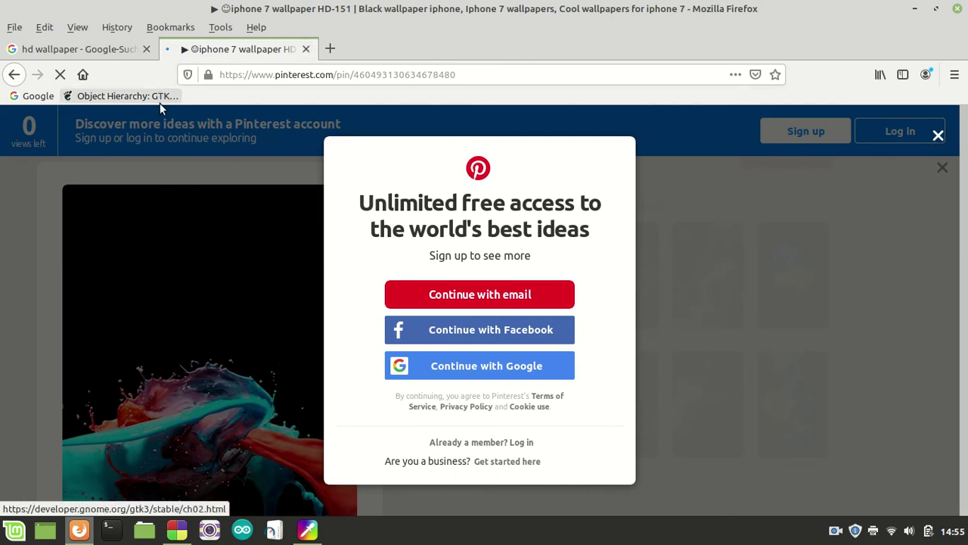
left_click(306, 48)
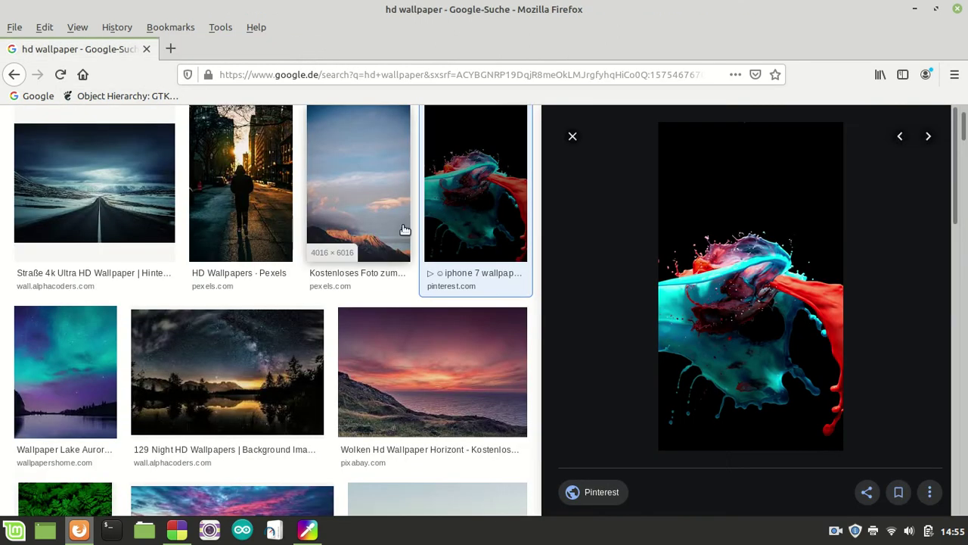
right_click(735, 311)
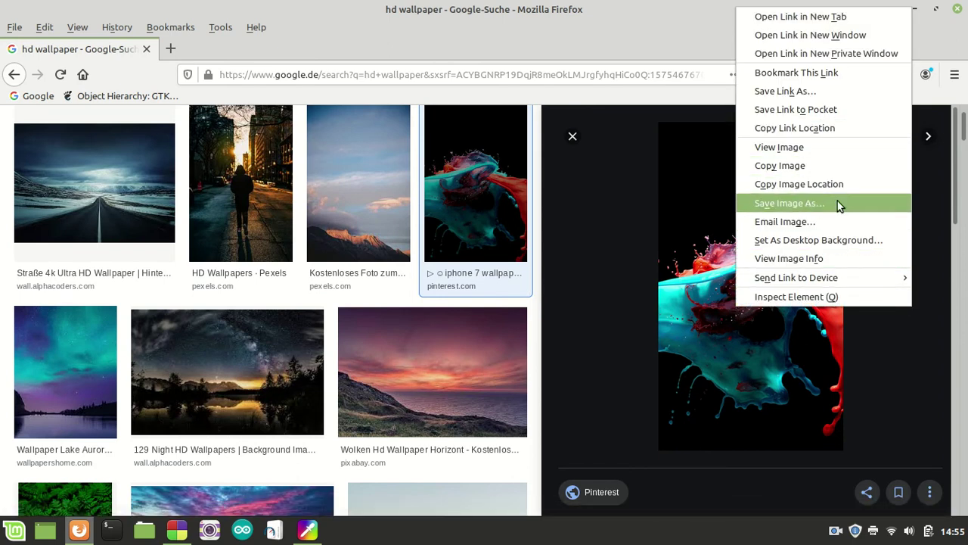
left_click(817, 204)
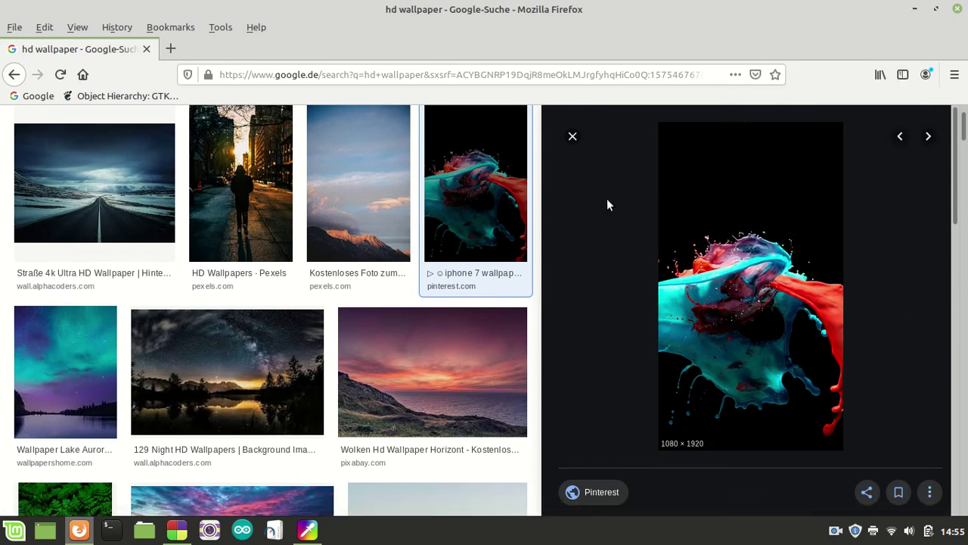
Save the wallpaper image as test_picture.jpg in Downloads and open it in the image viewer
type("test_picture")
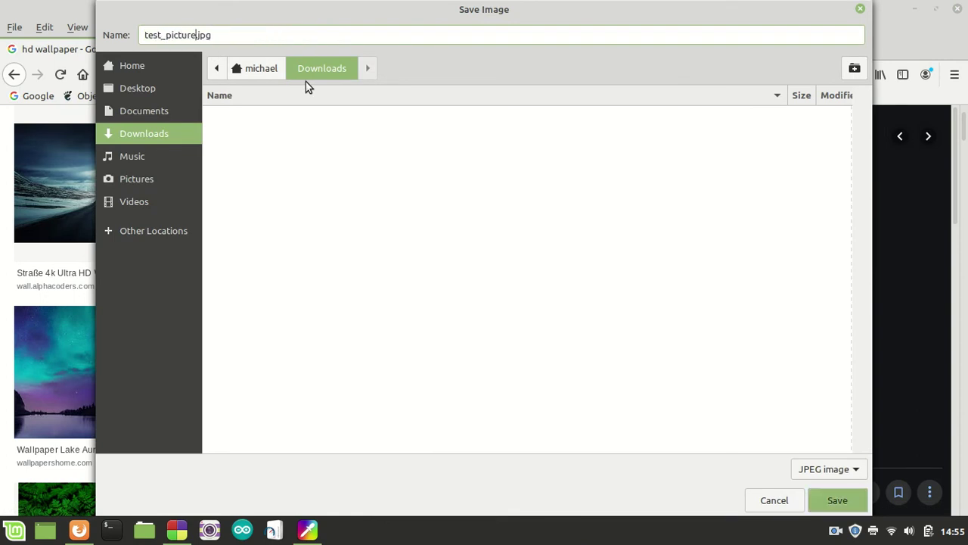
key("Return")
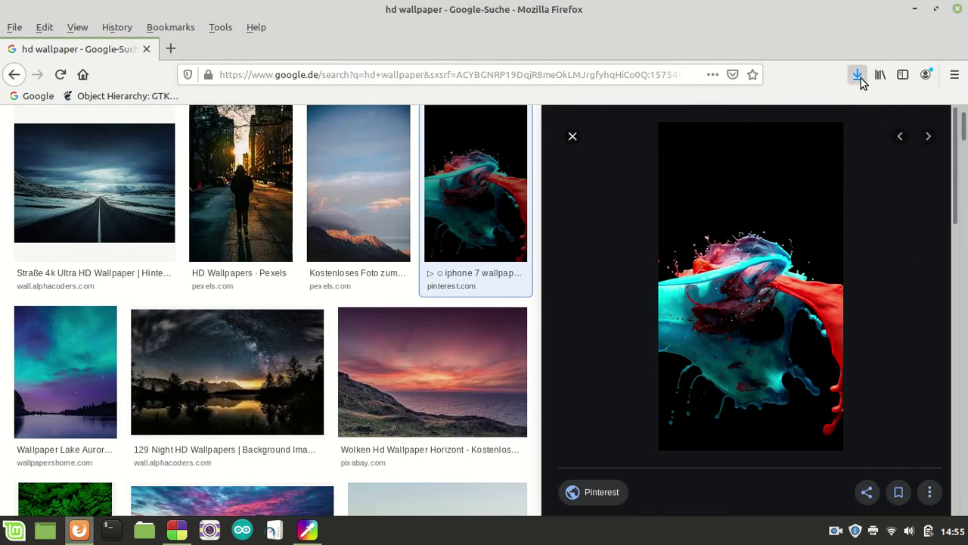
left_click(858, 75)
left_click(697, 110)
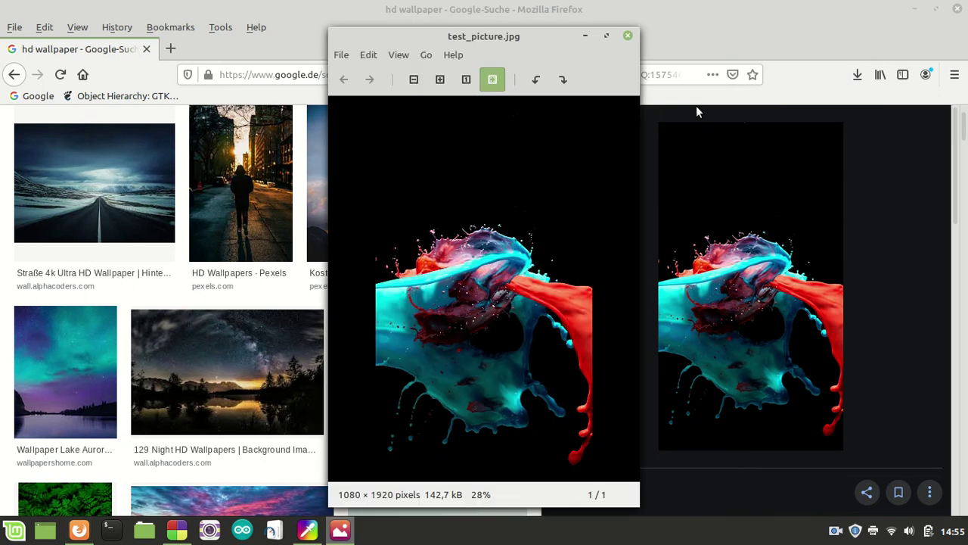
Close Firefox, minimize Code::Blocks and move the test_picture.jpg viewer aside to uncover Gpick
left_click(958, 10)
left_click(917, 10)
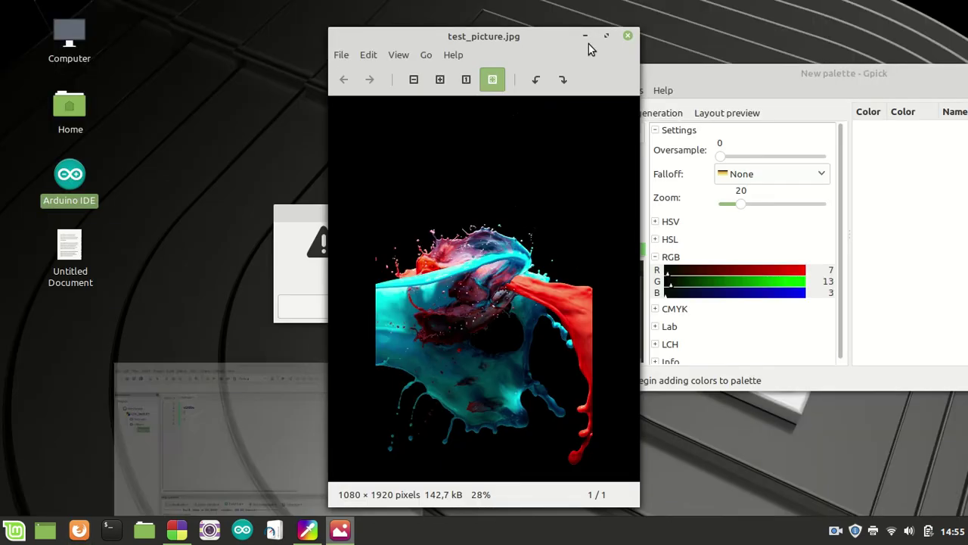
left_click_drag(505, 38, 234, 44)
Confirm the permanent deletion of arduino-arduinoide.desktop from the desktop
left_click(427, 244)
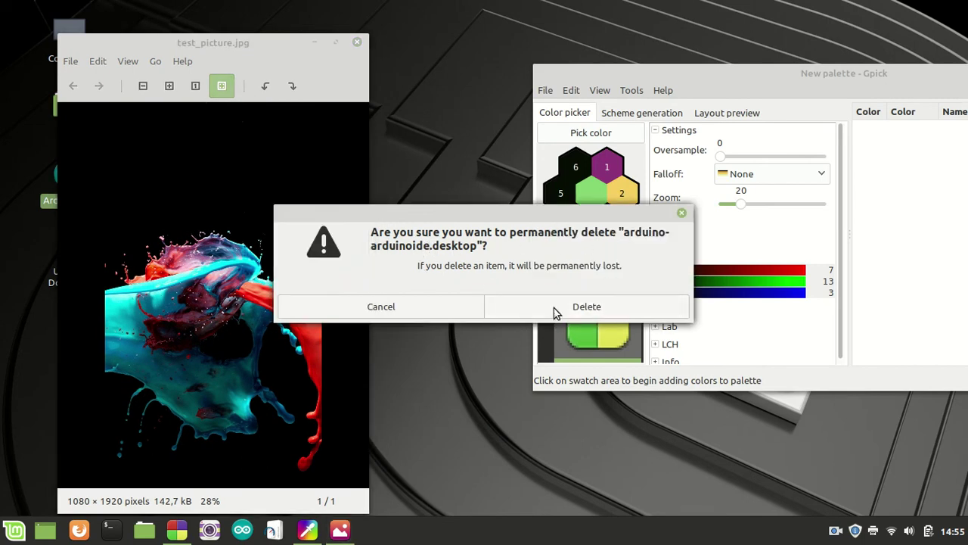
left_click(587, 307)
Place and widen the picture viewer beside Gpick and zoom the image to 59% on the paint splash
left_click_drag(268, 46, 228, 26)
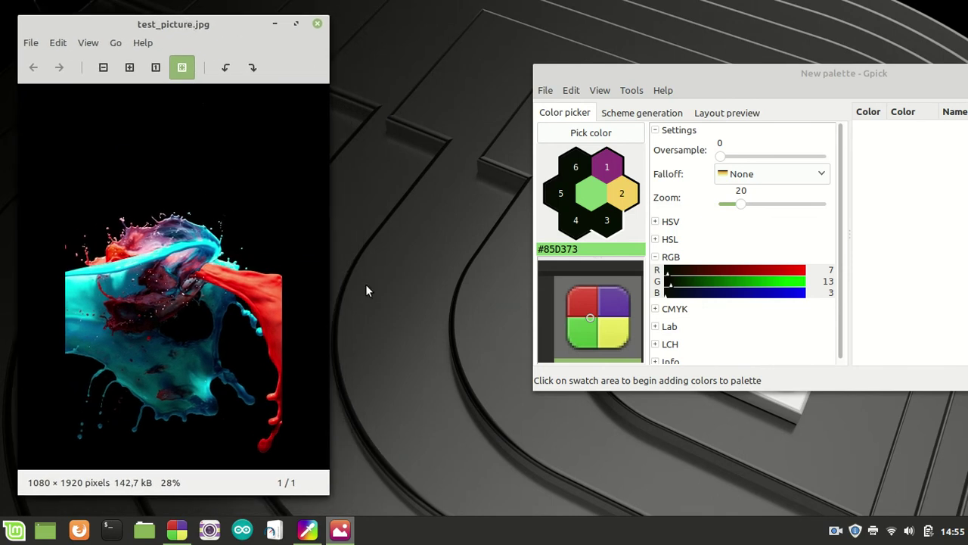
left_click_drag(328, 276, 495, 278)
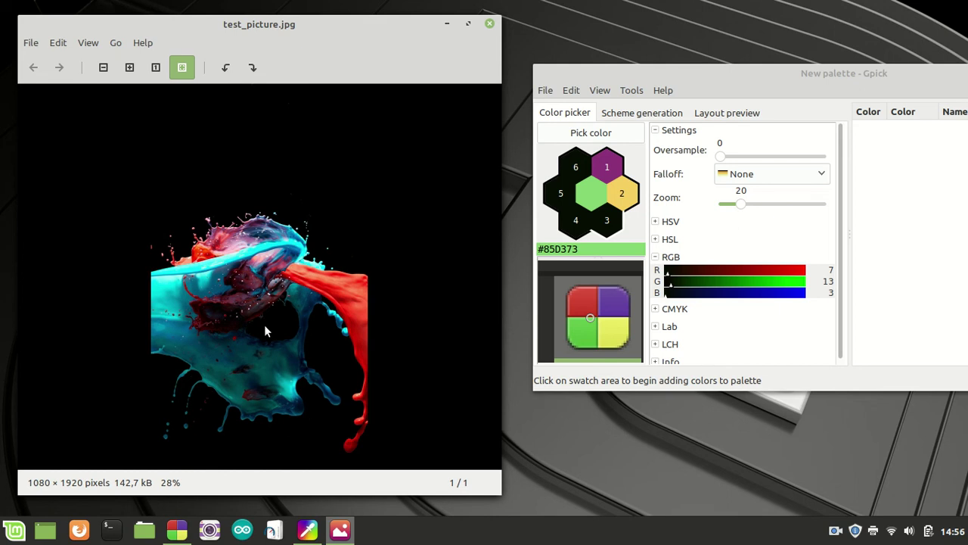
scroll(262, 323, "up", 10)
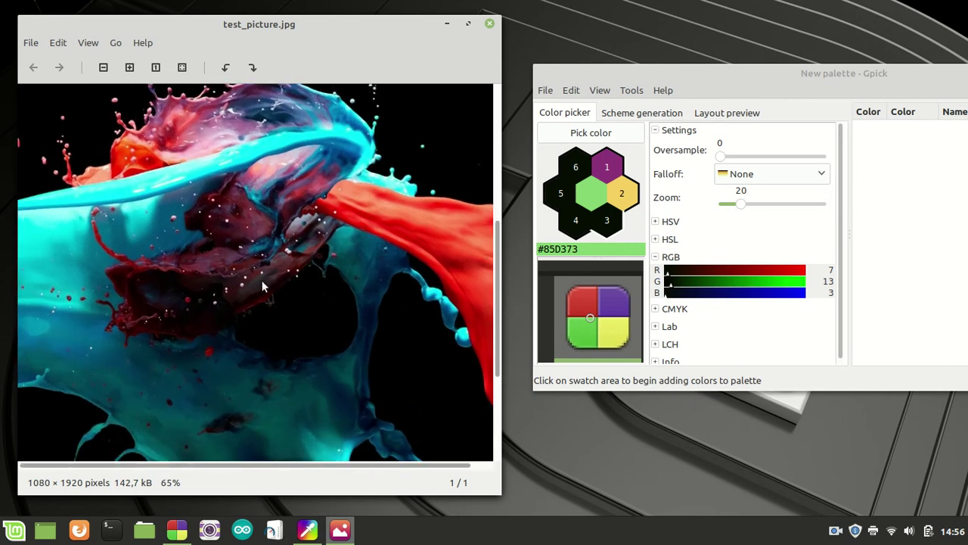
scroll(261, 288, "down", 1)
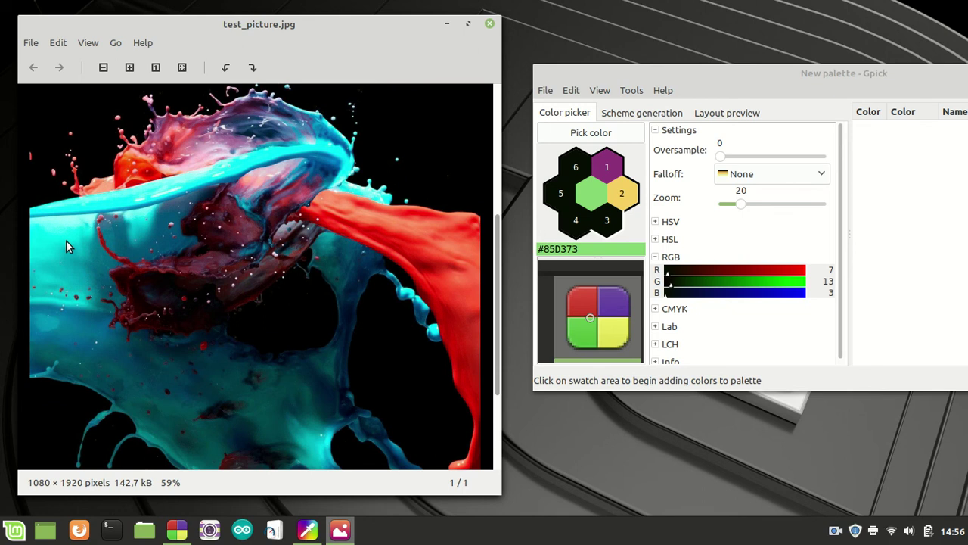
Sample the bright turquoise #0DF1F2 from the picture into the Gpick palette and set the magnifier zoom to 24
left_click_drag(757, 72, 731, 65)
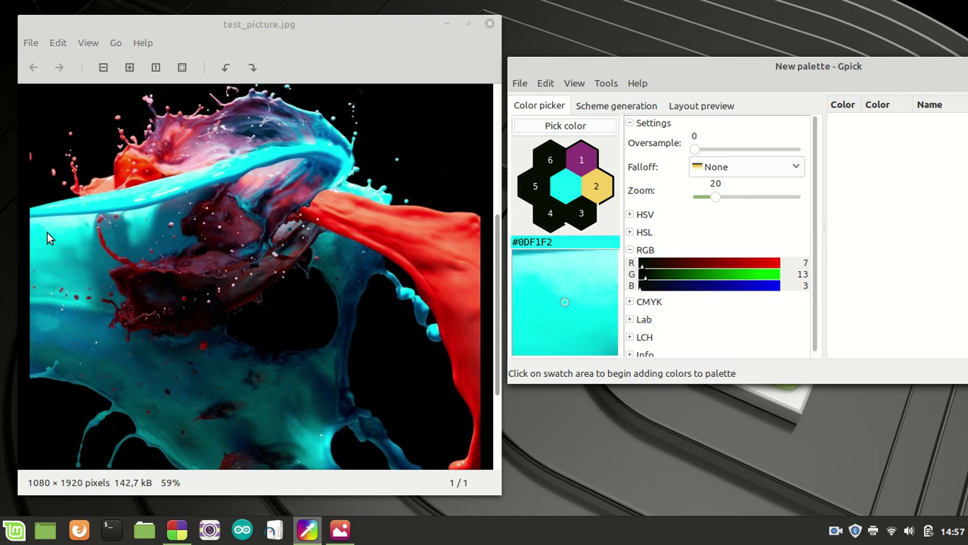
key("space")
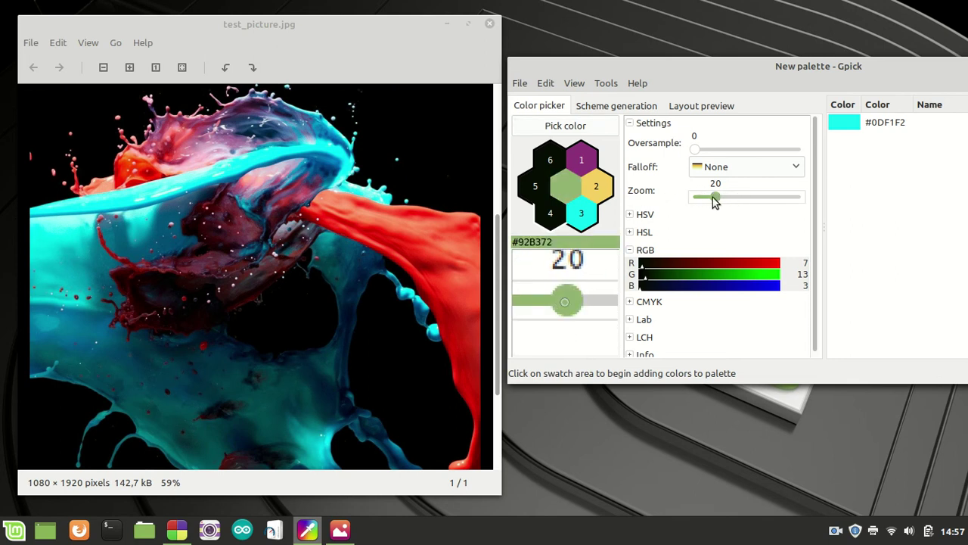
scroll(717, 201, "up", 2)
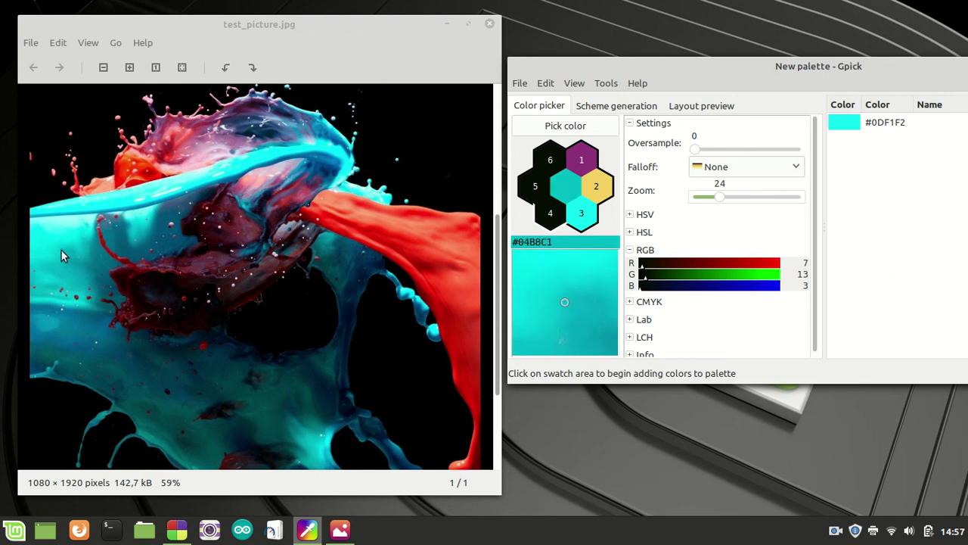
Sample four more colors from the paint splash into the palette: #01ABBD, #941815, #421517 and #F82C04
left_click(62, 251)
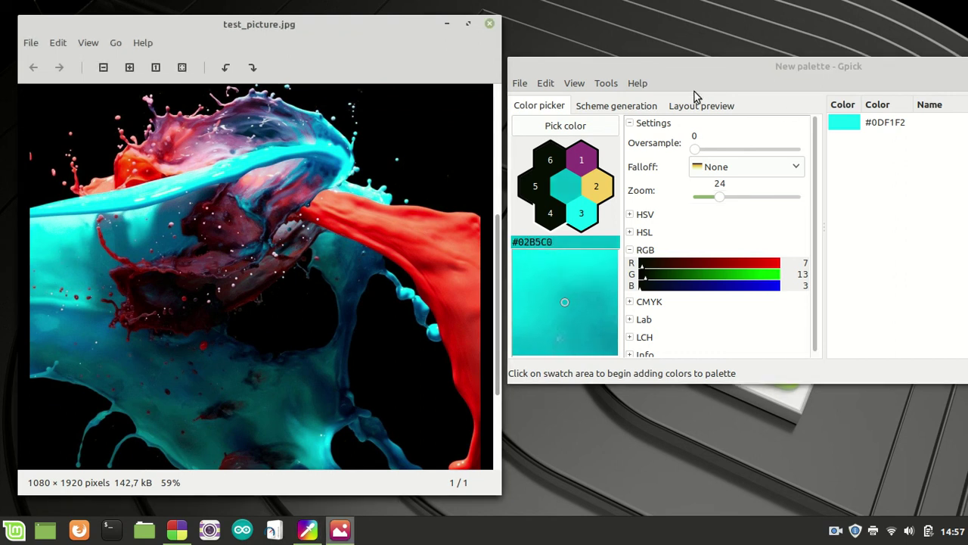
key("alt+Tab")
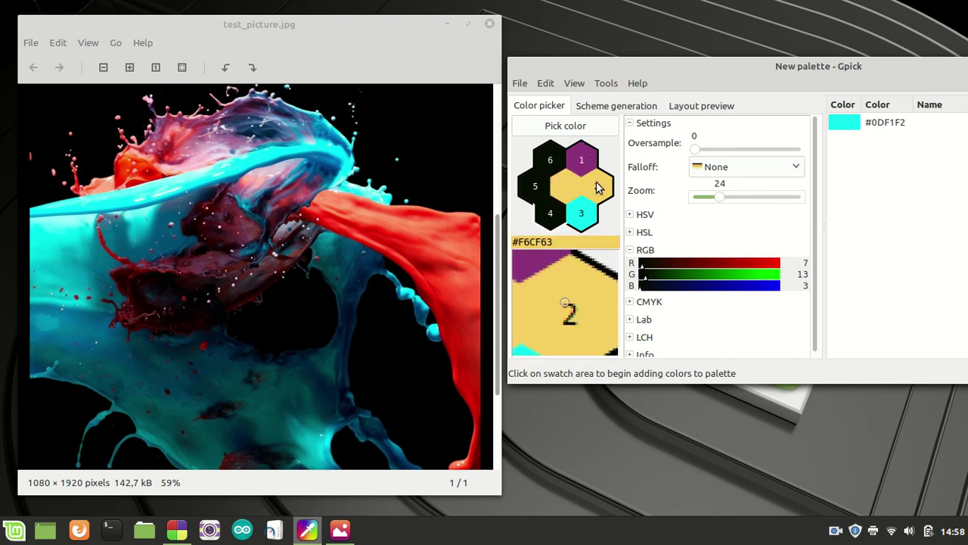
left_click_drag(675, 67, 689, 66)
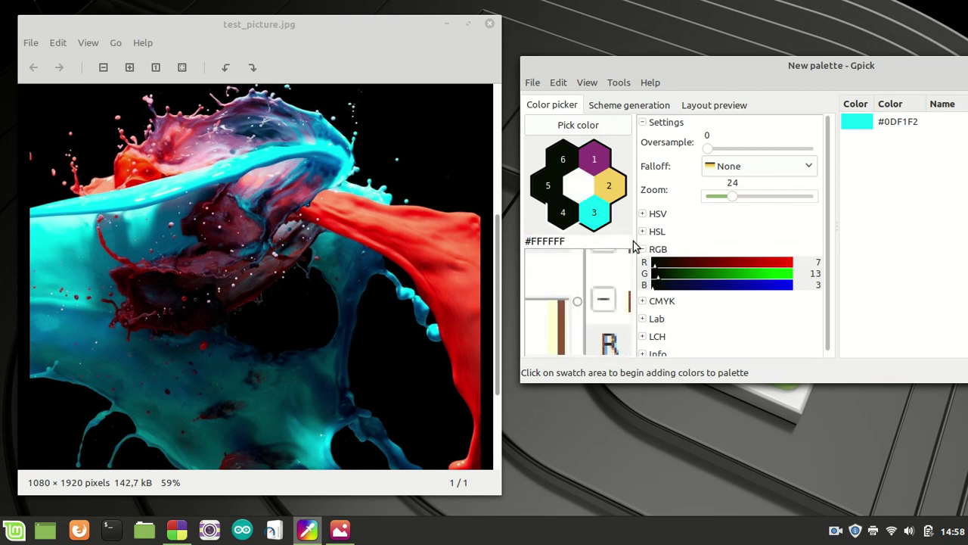
left_click(624, 161)
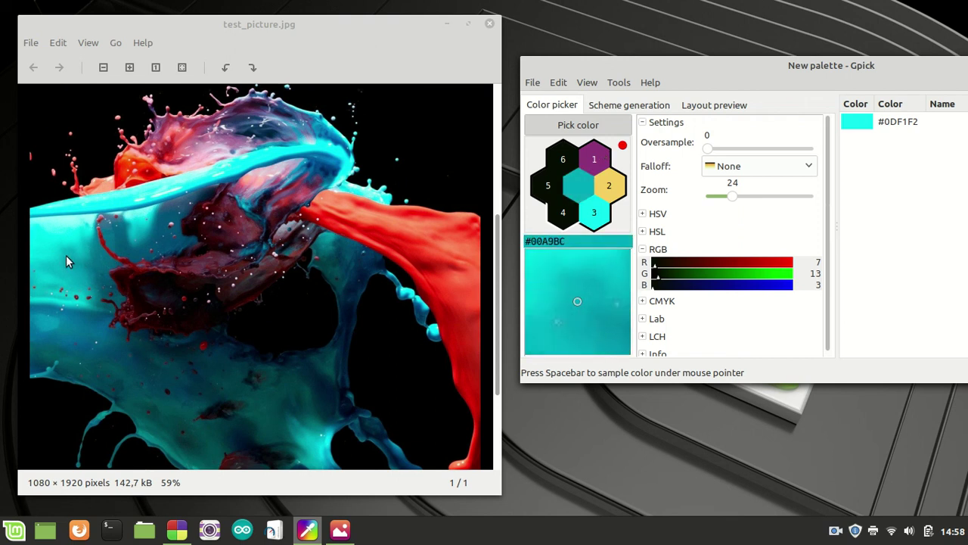
key("space")
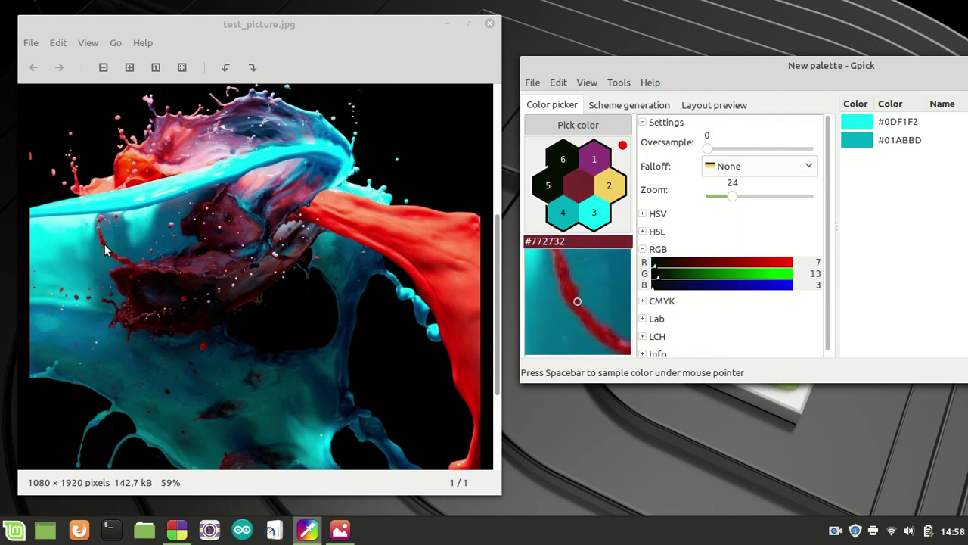
key("space")
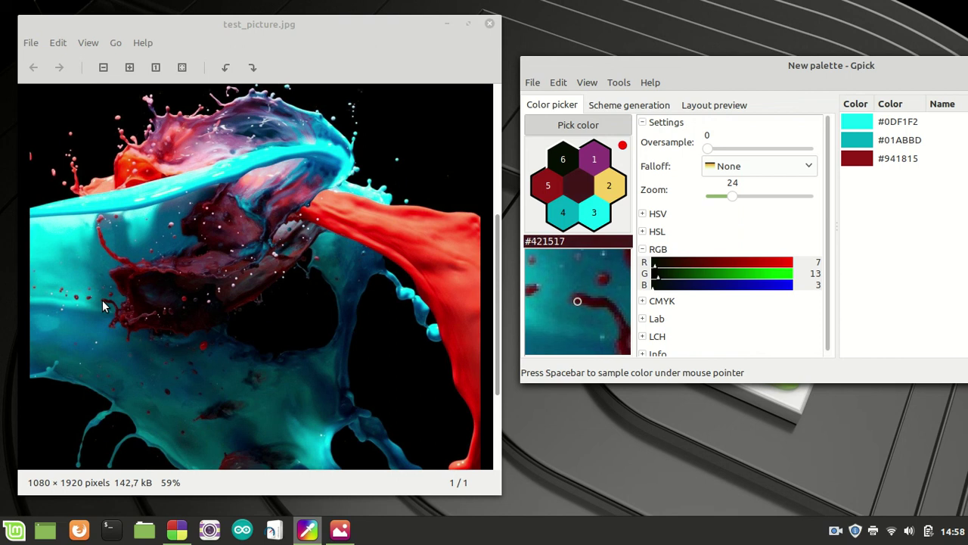
key("space")
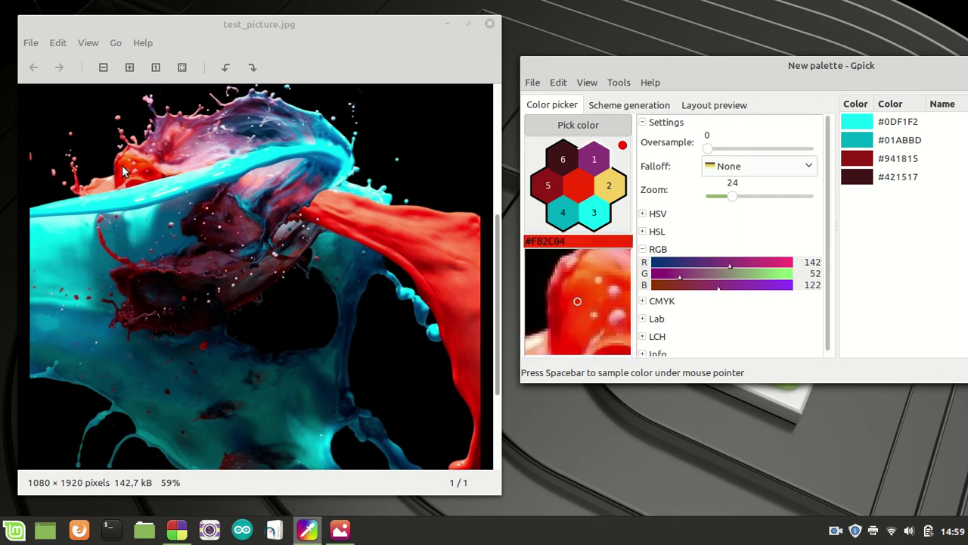
key("space")
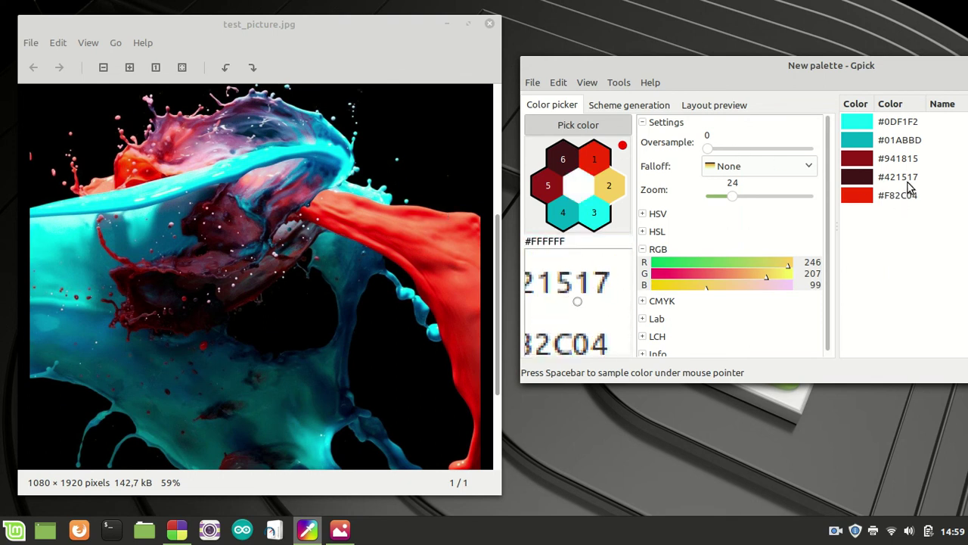
Bring the whole Gpick window into view and copy the first palette color to the clipboard as hex #0DF1F2
left_click_drag(787, 66, 564, 53)
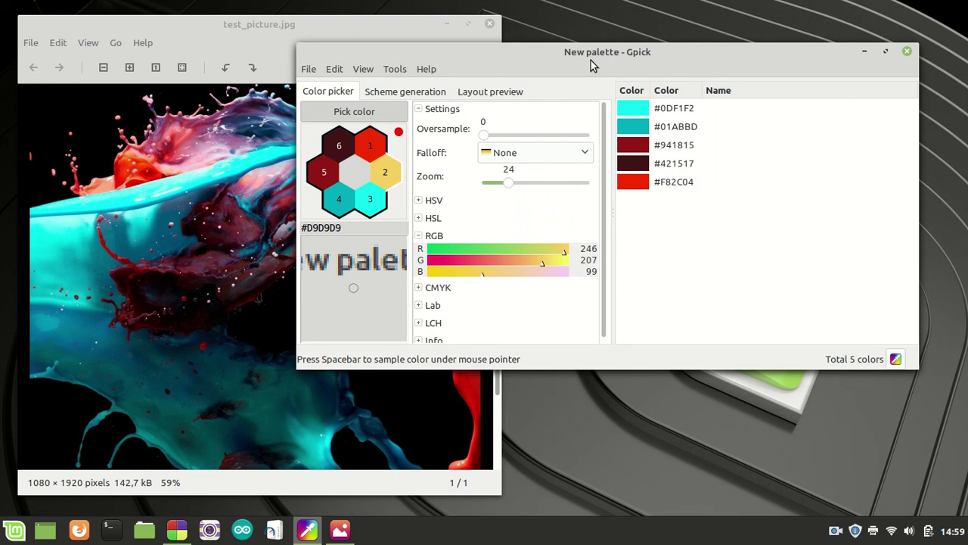
right_click(668, 111)
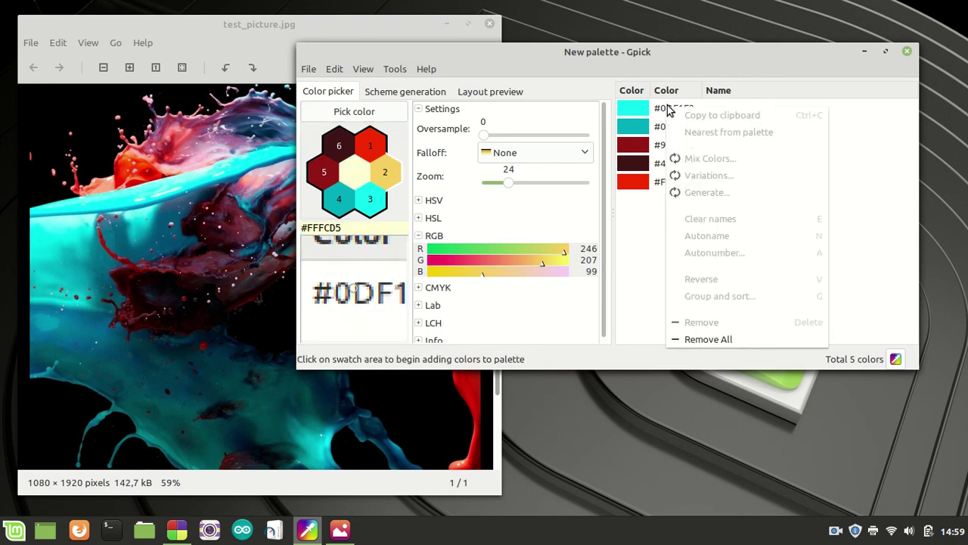
left_click(657, 113)
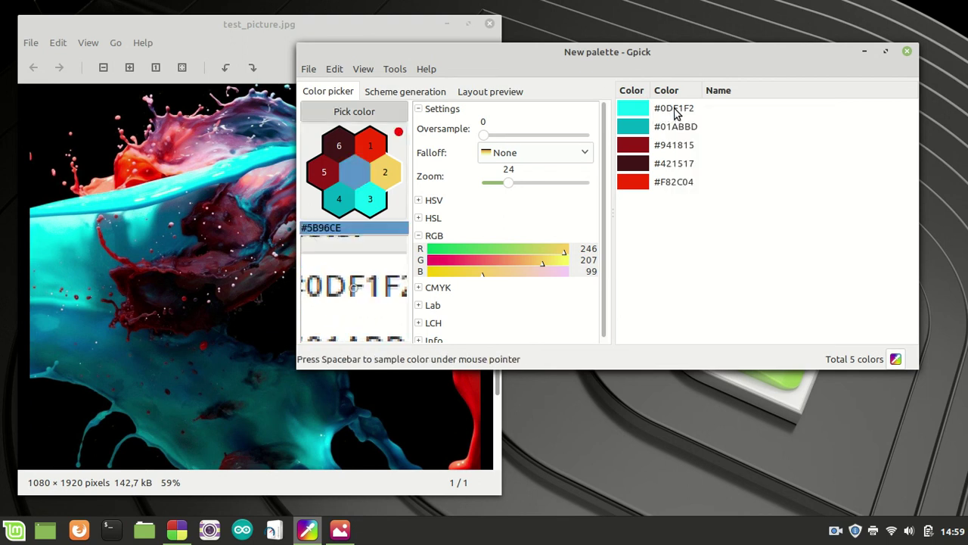
left_click(685, 109)
right_click(684, 111)
mouse_move(706, 121)
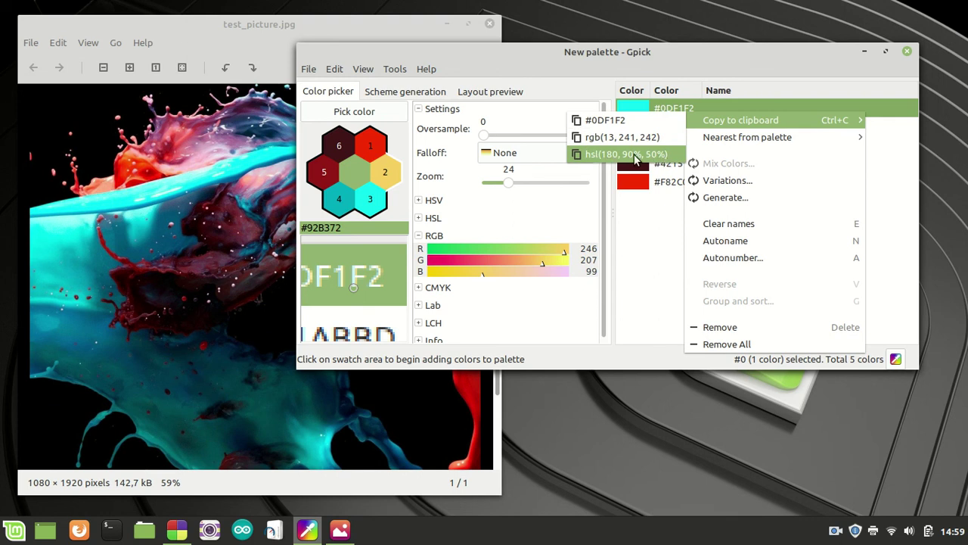
left_click(634, 118)
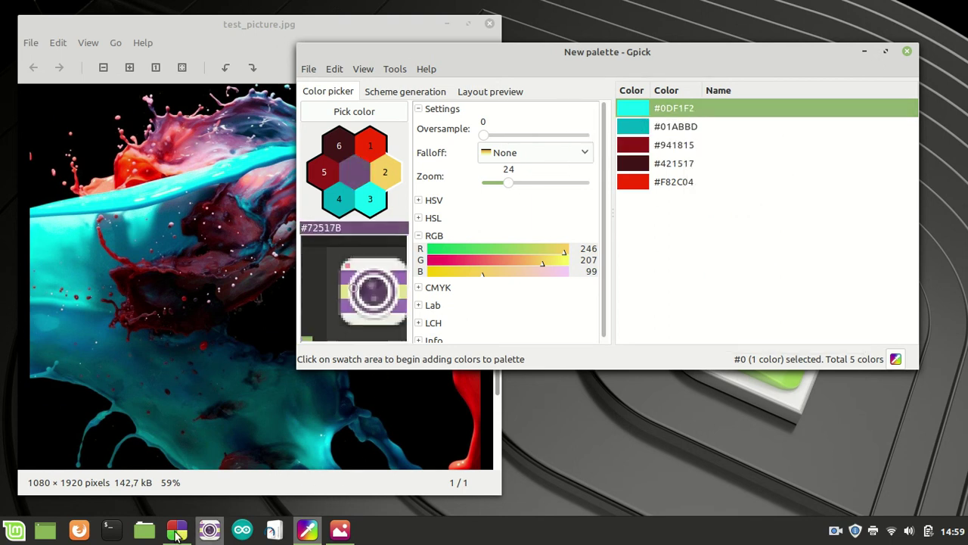
Switch to Code::Blocks and start a background-color declaration inside the window rule of style.css
left_click(177, 530)
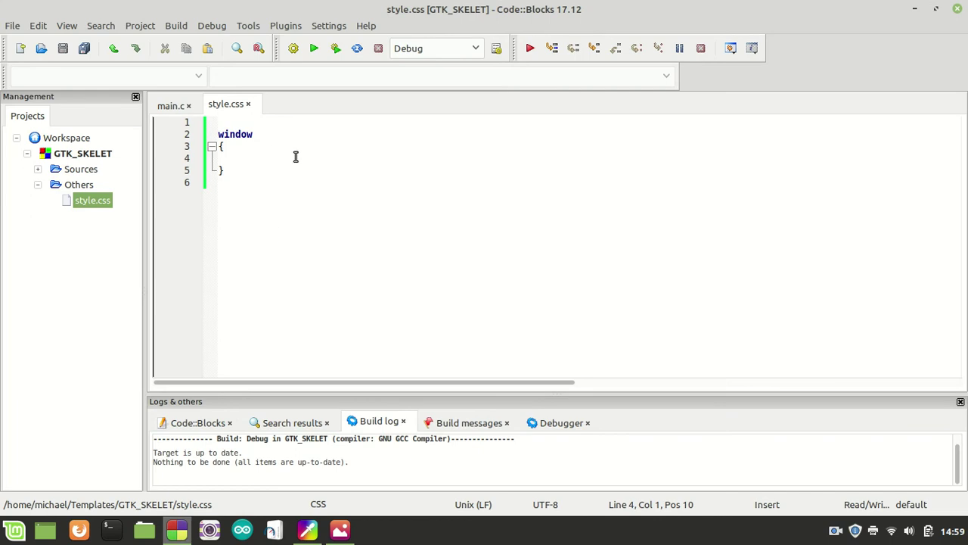
type("back")
key("Down")
key("Down")
key("Return")
type(":")
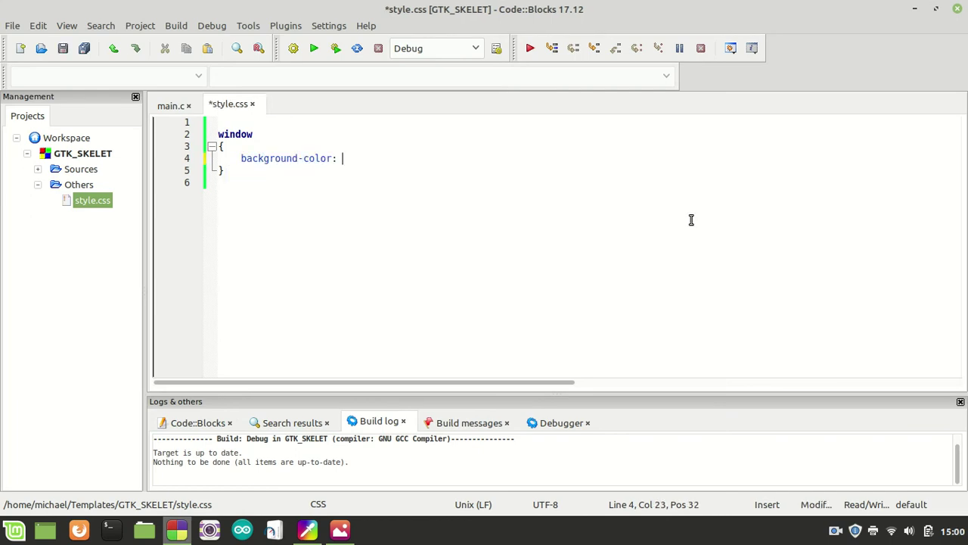
type("#0DF1F2")
left_click(515, 226)
key("BackSpace")
key("BackSpace")
key("BackSpace")
key("BackSpace")
key("BackSpace")
key("BackSpace")
key("BackSpace")
key("BackSpace")
key("BackSpace")
key("BackSpace")
Paste #0DF1F2 as the window's background-color, restore the closing brace, then build and run the project and close its output
right_click(452, 189)
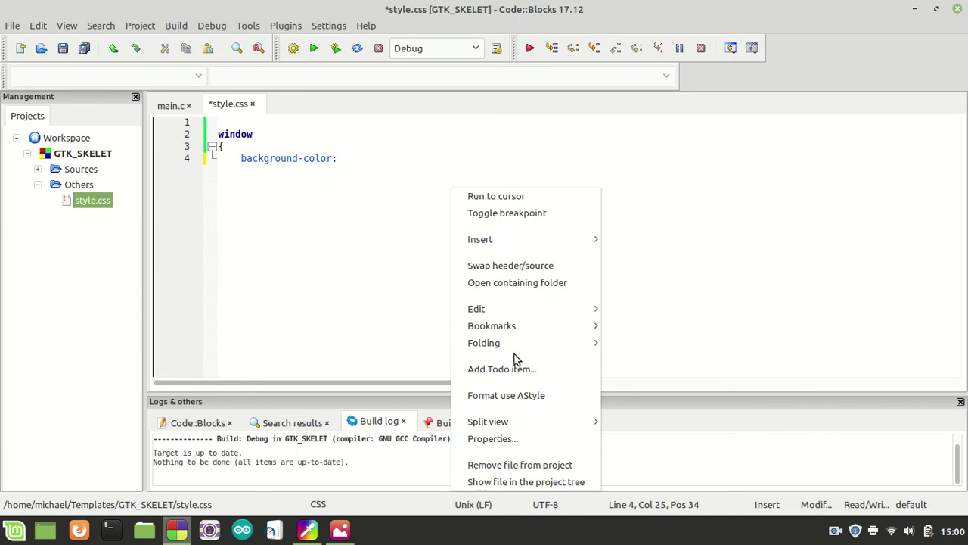
mouse_move(517, 309)
left_click(630, 403)
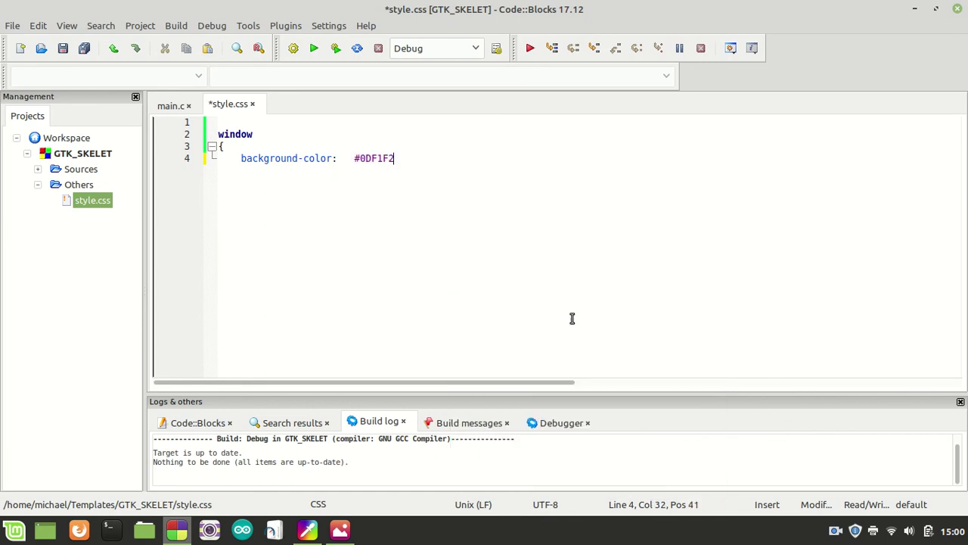
type(";")
key("Return")
key("BackSpace")
type("}")
left_click(336, 48)
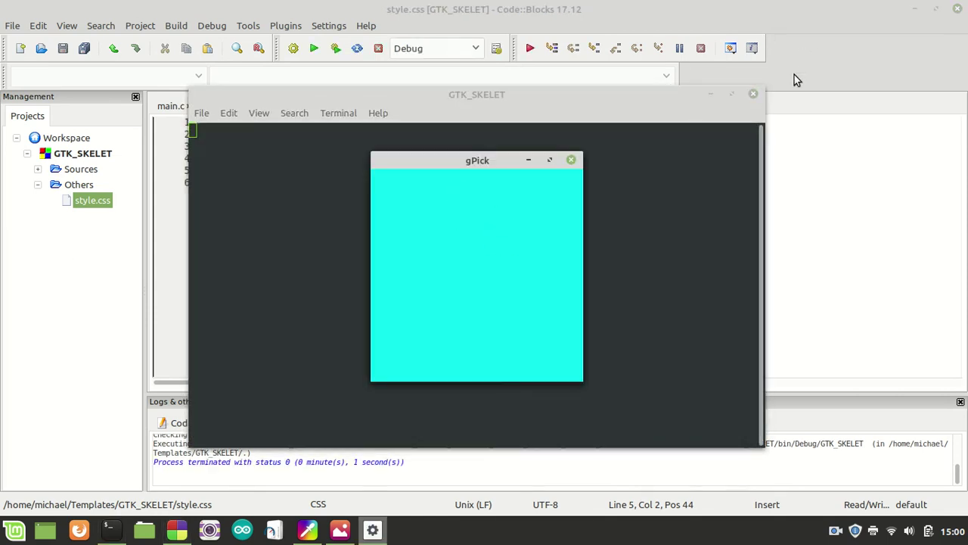
left_click(754, 96)
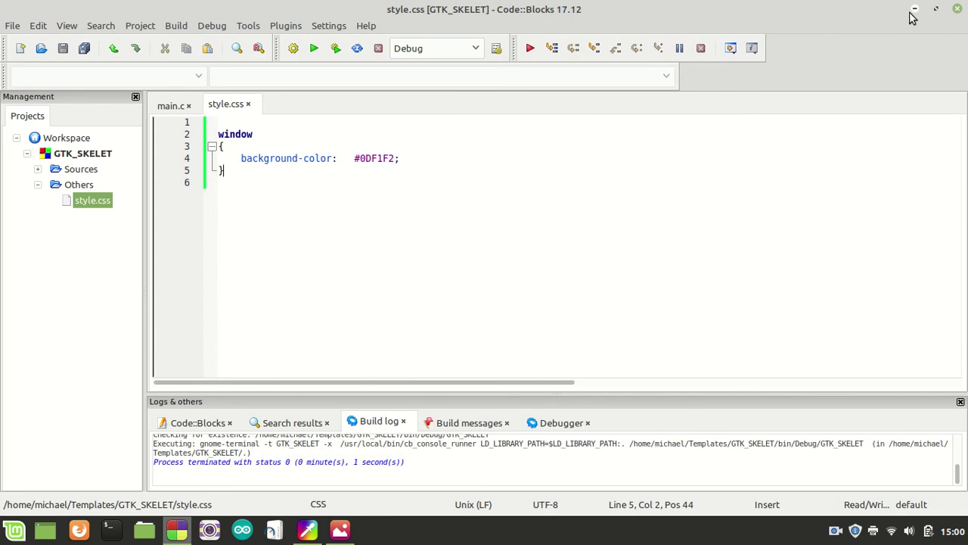
Close the picture viewer and copy the dark red #941815 palette color from Gpick as rgb(148, 24, 21)
left_click(340, 532)
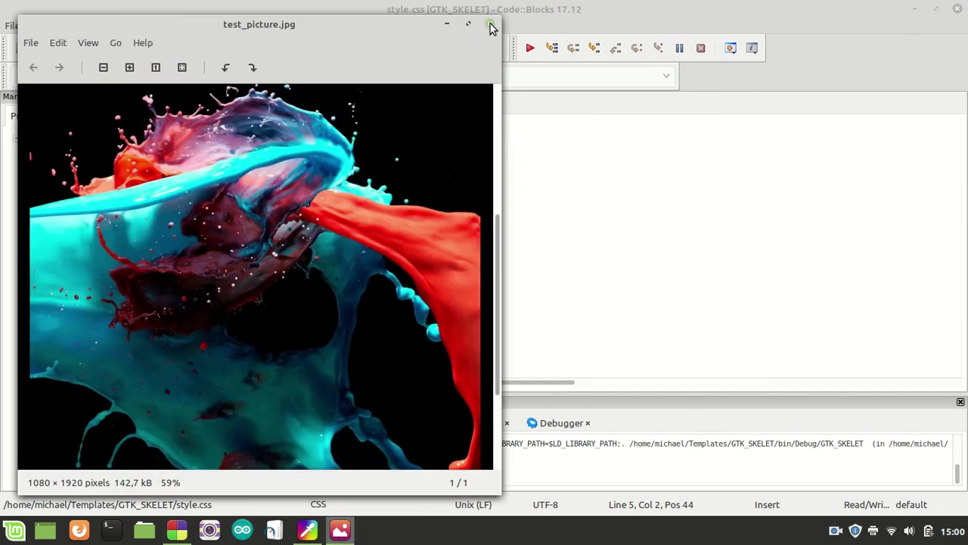
left_click(490, 27)
left_click(307, 530)
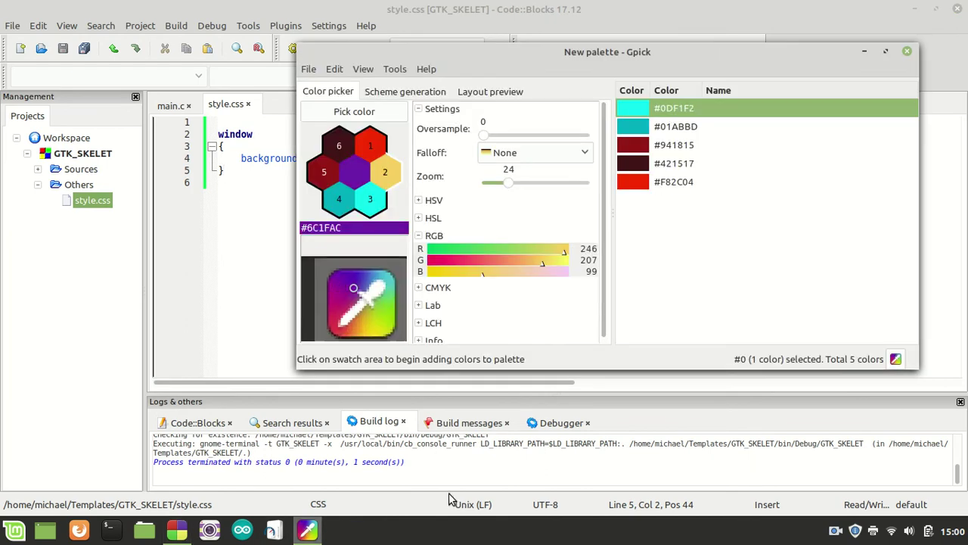
left_click(674, 148)
right_click(670, 147)
mouse_move(736, 156)
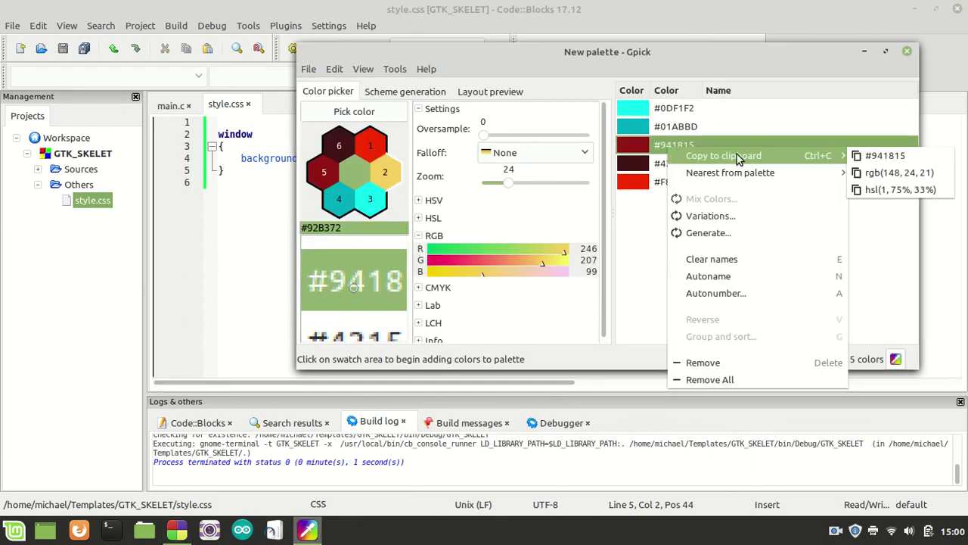
left_click(913, 174)
Replace the window's background-color in style.css with rgb(148, 24, 21), then build and run the project
key("alt+Tab")
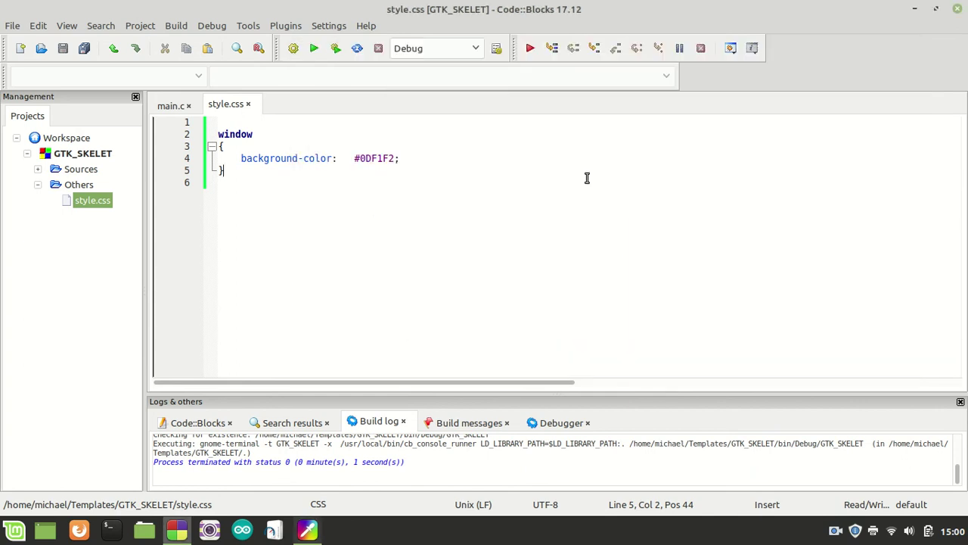
double_click(375, 159)
key("BackSpace")
key("BackSpace")
type("rgb(148, 24, 21)")
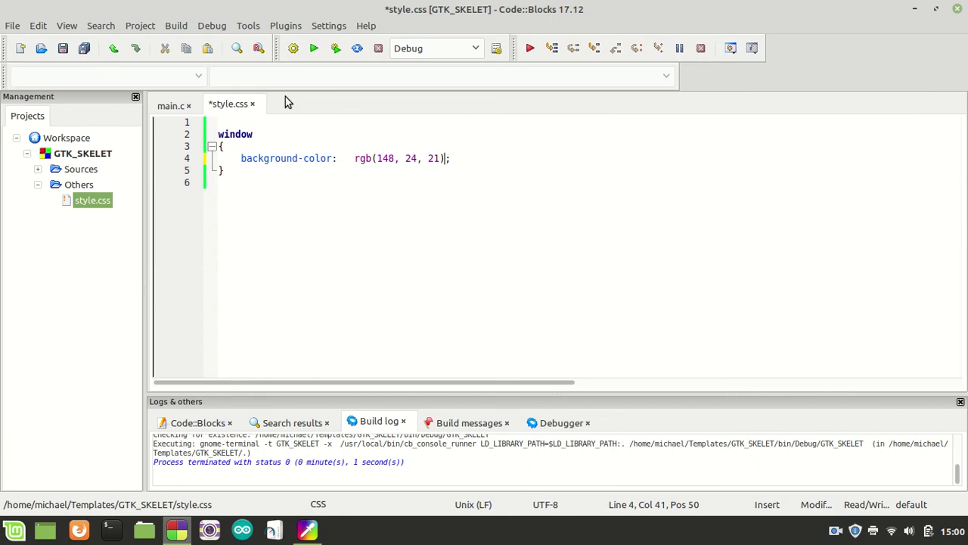
left_click(336, 48)
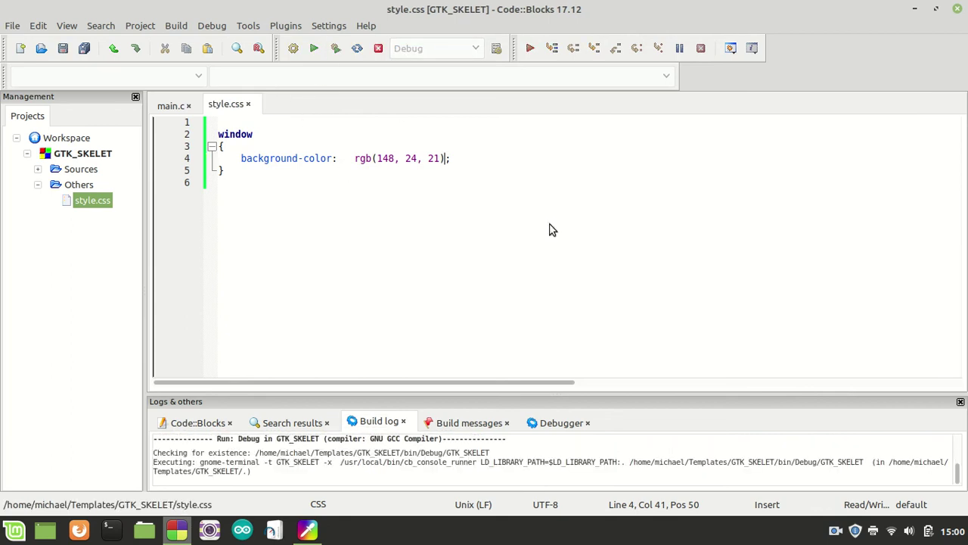